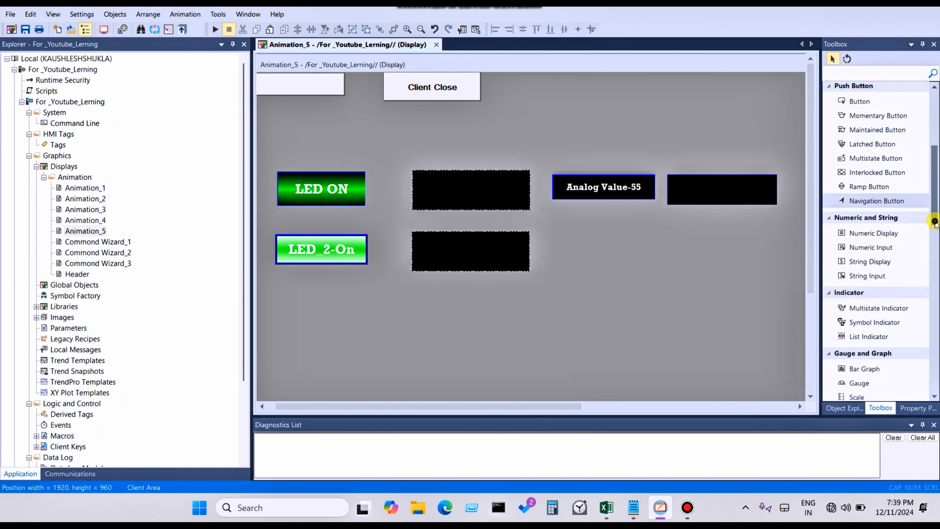
- Draw a ramp button on the Animation_5 display, below the Analog Value-55 box
{"action": "left_click_drag", "start_coordinate": [934, 222], "coordinate": [934, 209]}
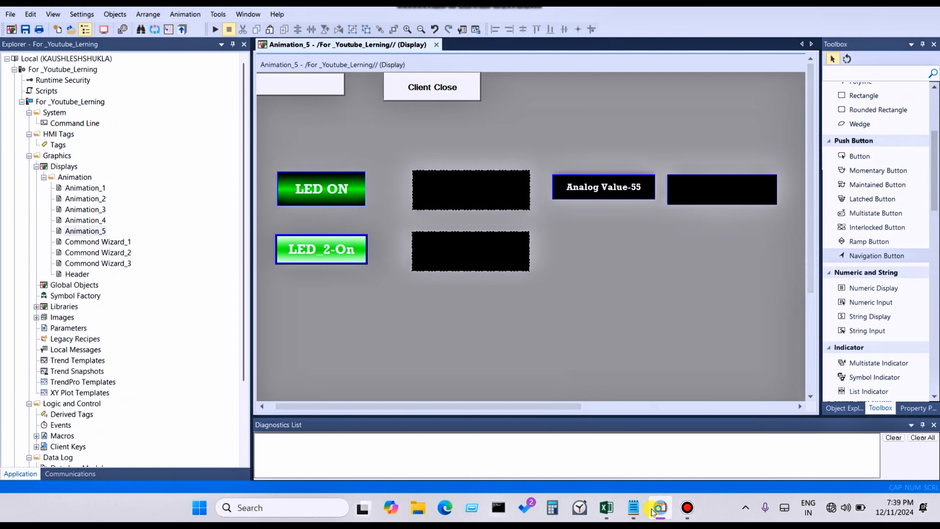
{"action": "left_click", "coordinate": [878, 245]}
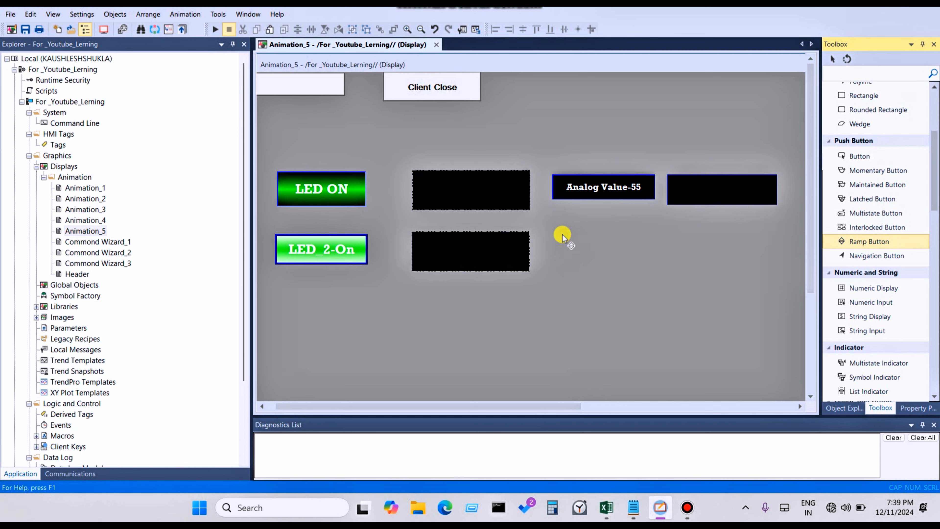
{"action": "left_click_drag", "start_coordinate": [562, 234], "coordinate": [656, 261]}
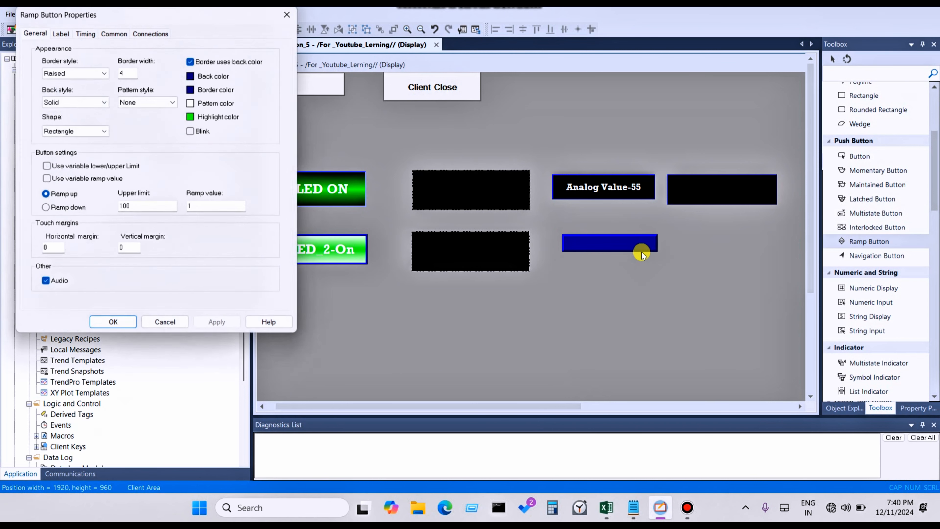
{"action": "left_click_drag", "start_coordinate": [127, 11], "coordinate": [461, 120]}
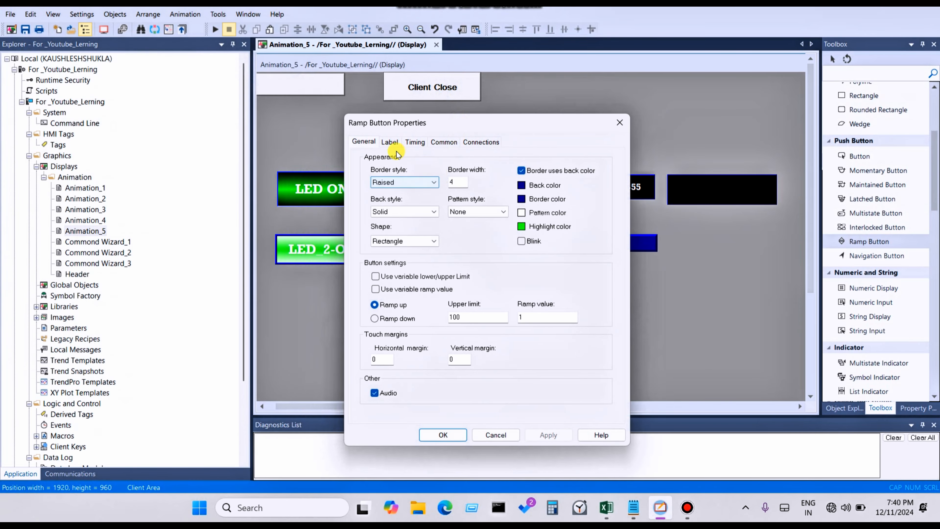
{"action": "left_click_drag", "start_coordinate": [533, 125], "coordinate": [552, 166]}
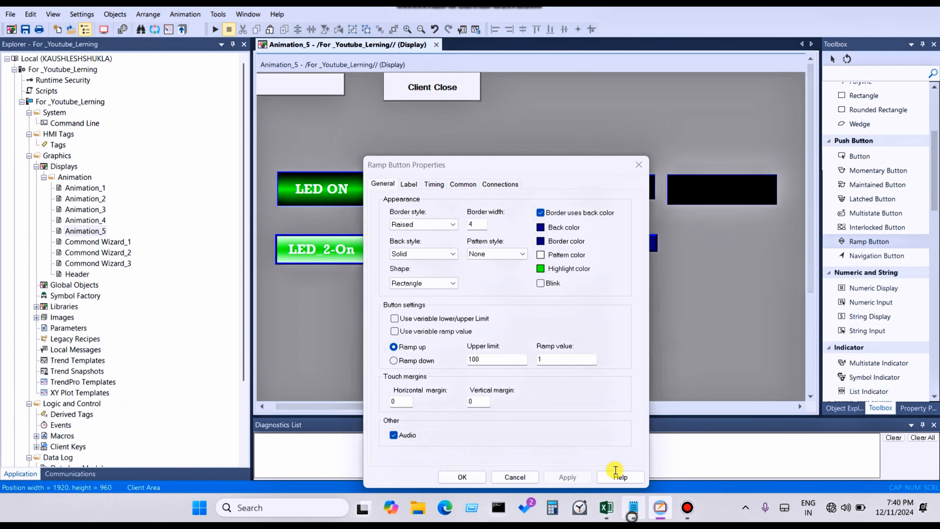
{"action": "left_click", "coordinate": [633, 507]}
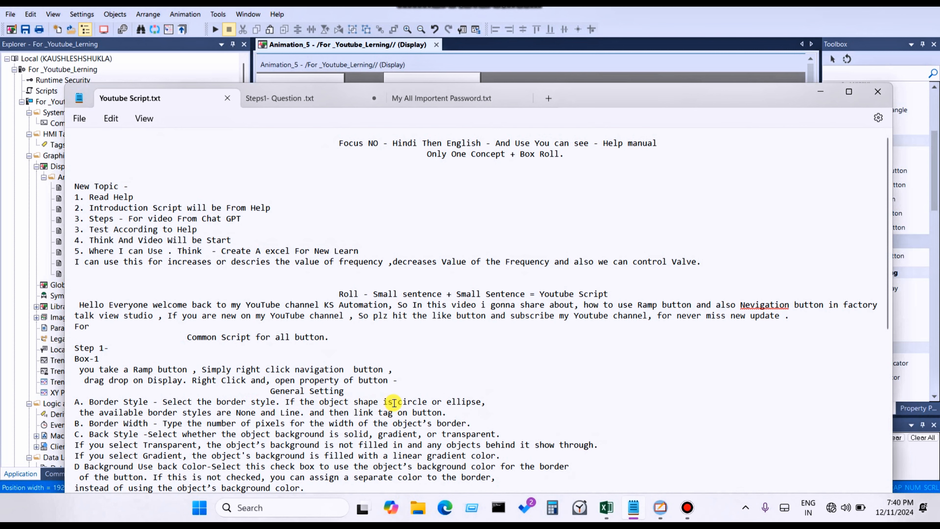
{"action": "left_click", "coordinate": [820, 92]}
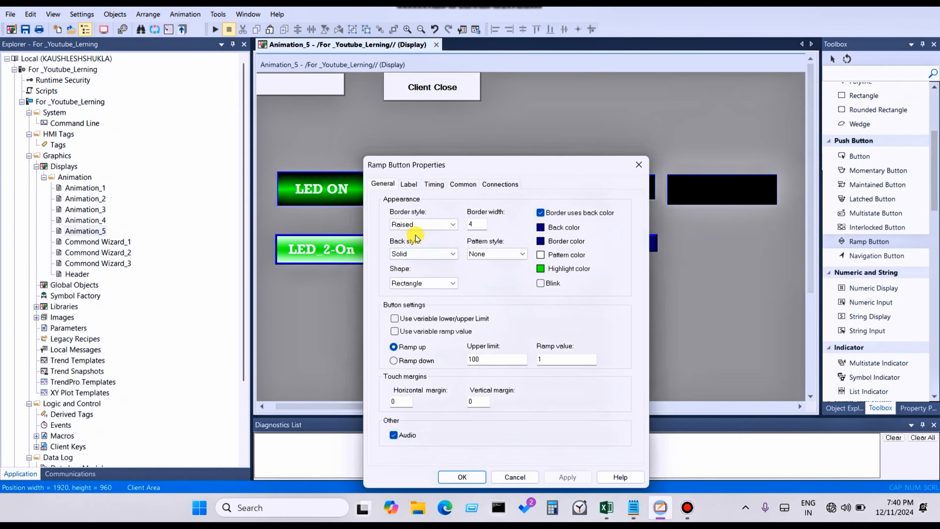
- Set the ramp button's border style to Inset and apply it
{"action": "left_click", "coordinate": [421, 224]}
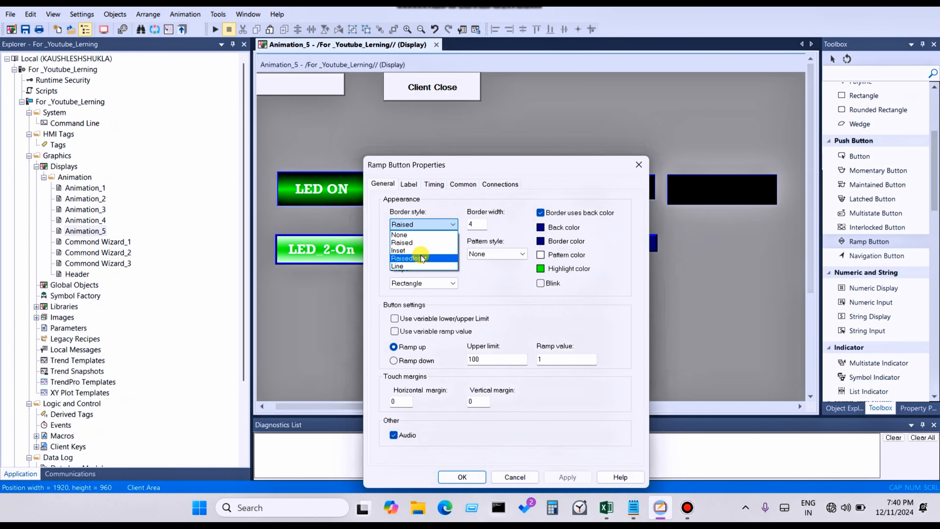
{"action": "left_click", "coordinate": [436, 168]}
{"action": "left_click_drag", "start_coordinate": [459, 161], "coordinate": [255, 122]}
{"action": "left_click", "coordinate": [232, 180]}
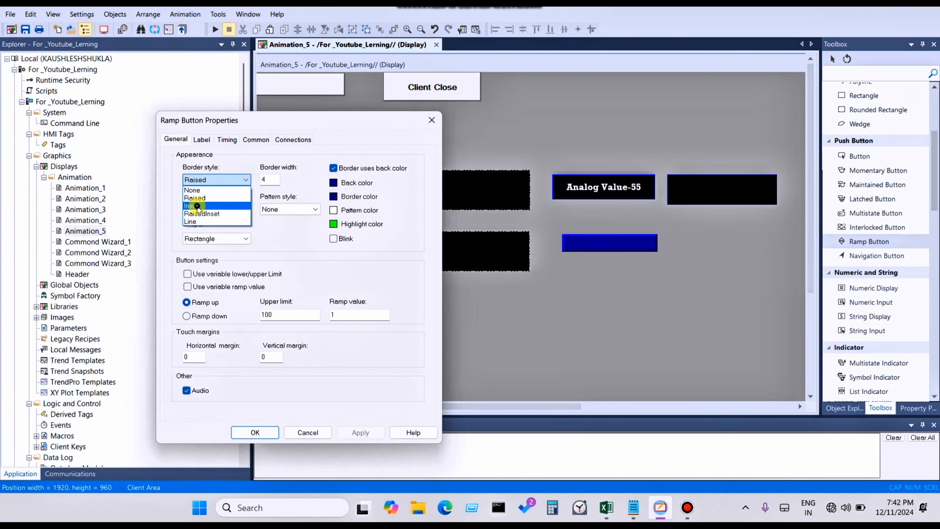
{"action": "left_click", "coordinate": [197, 207]}
{"action": "left_click", "coordinate": [351, 437]}
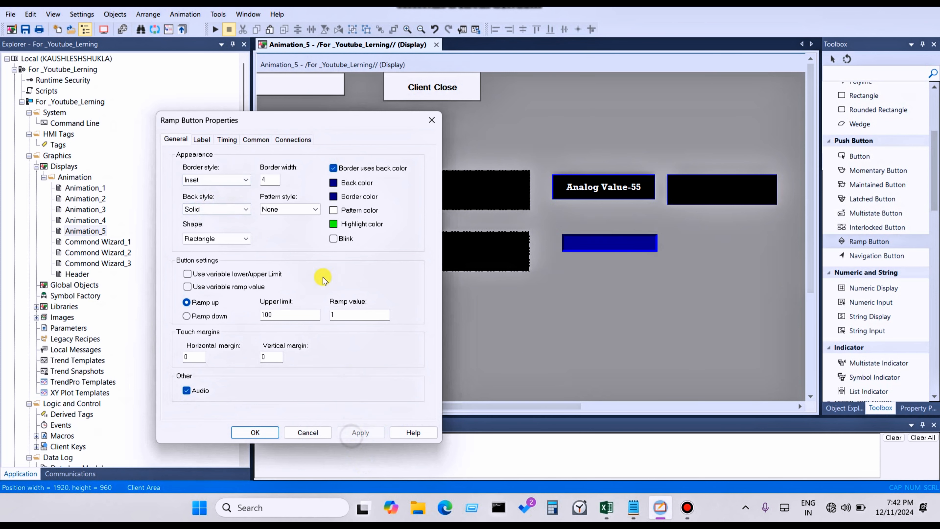
- Set the ramp button's border width to 2
{"action": "left_click_drag", "start_coordinate": [326, 124], "coordinate": [293, 137]}
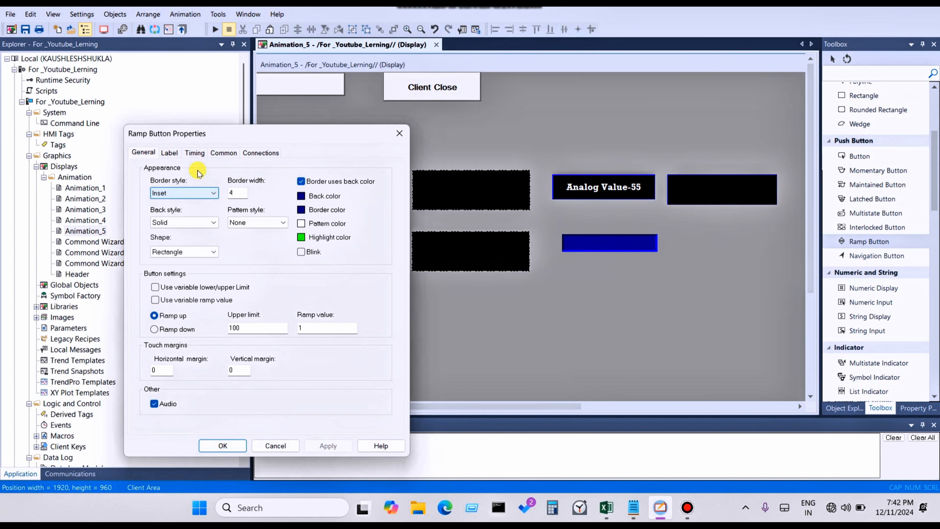
{"action": "left_click_drag", "start_coordinate": [225, 135], "coordinate": [273, 182]}
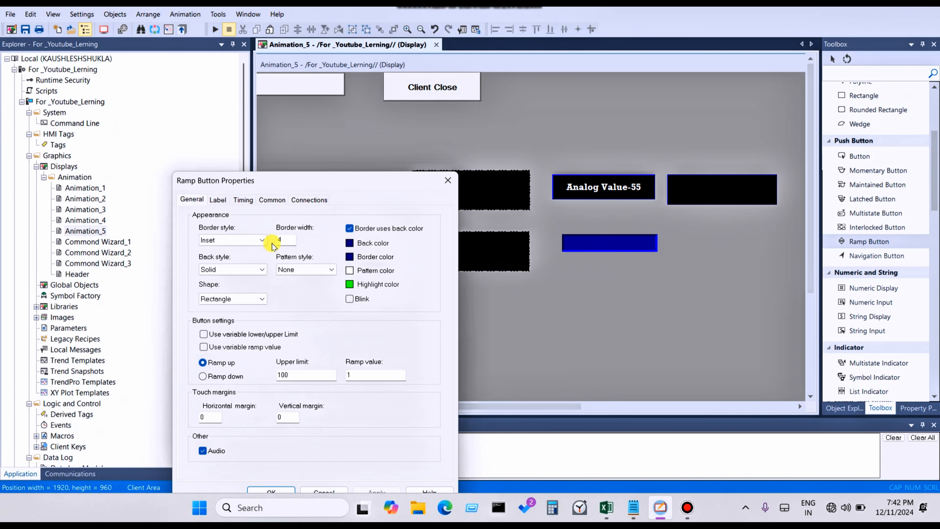
{"action": "left_click", "coordinate": [290, 241]}
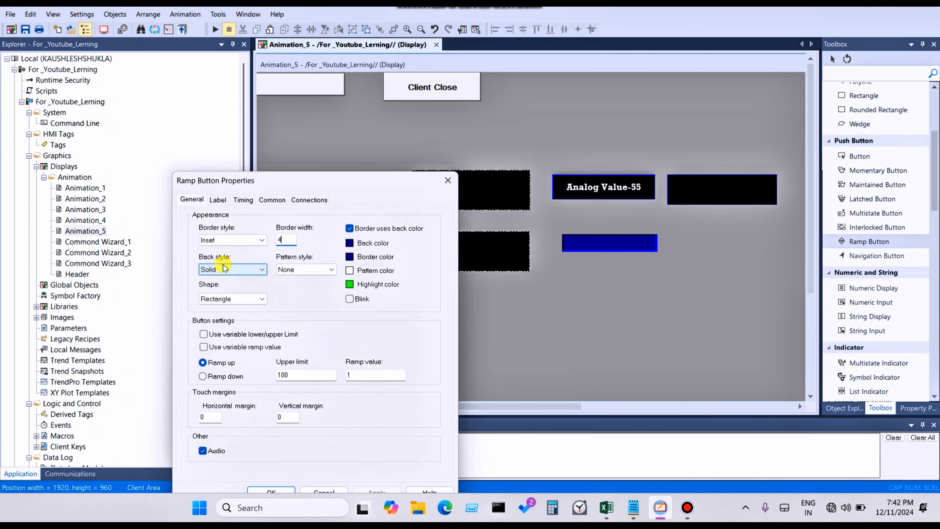
{"action": "key", "text": "BackSpace"}
{"action": "type", "text": "2"}
{"action": "left_click_drag", "start_coordinate": [273, 187], "coordinate": [275, 150]}
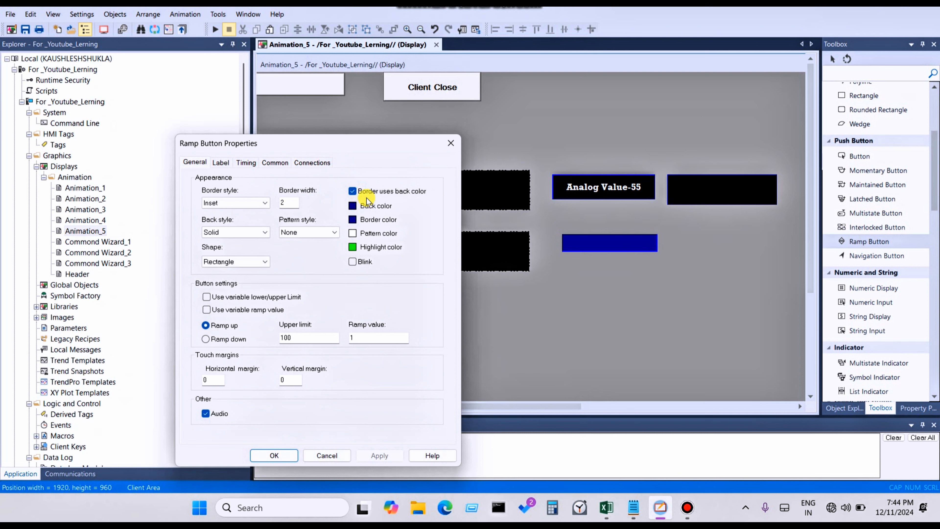
- Set the ramp button's back color to a custom green with hue 70, saturation 255 and luminance 121
{"action": "left_click_drag", "start_coordinate": [354, 147], "coordinate": [357, 151]}
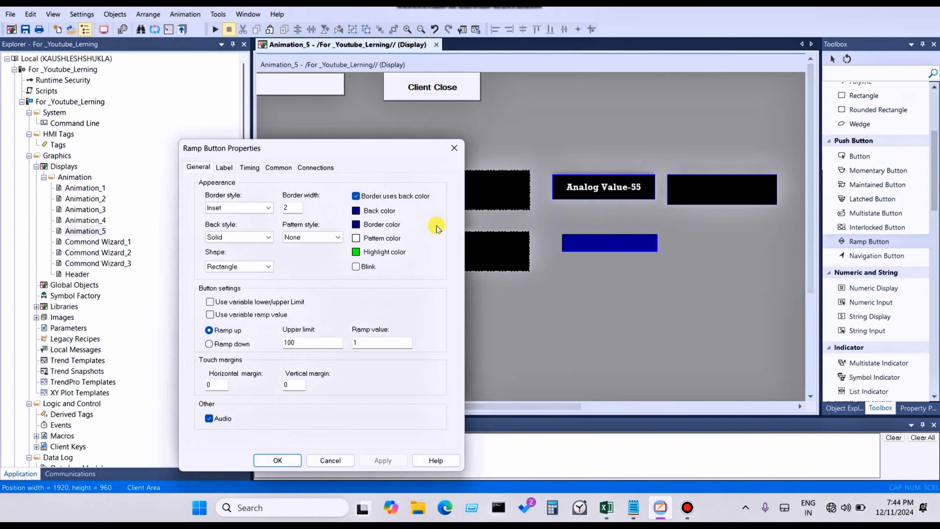
{"action": "left_click", "coordinate": [356, 210]}
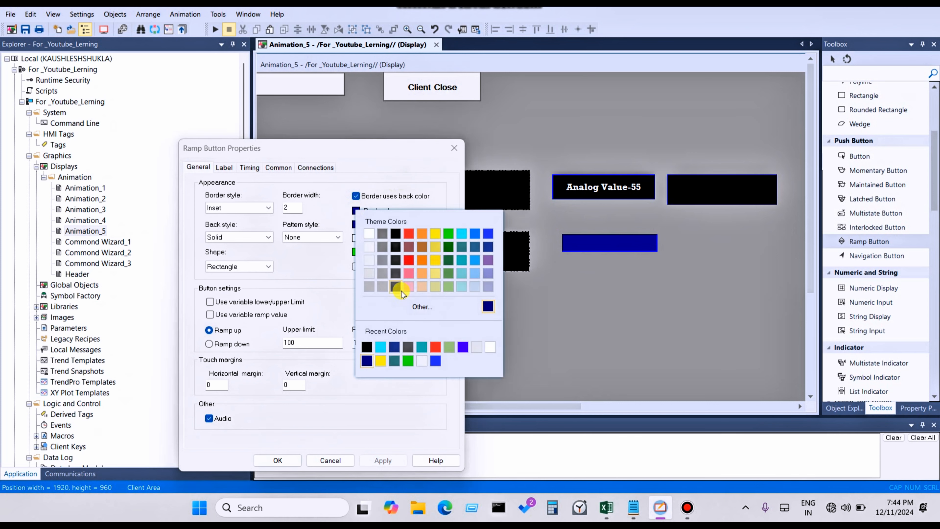
{"action": "left_click", "coordinate": [408, 308]}
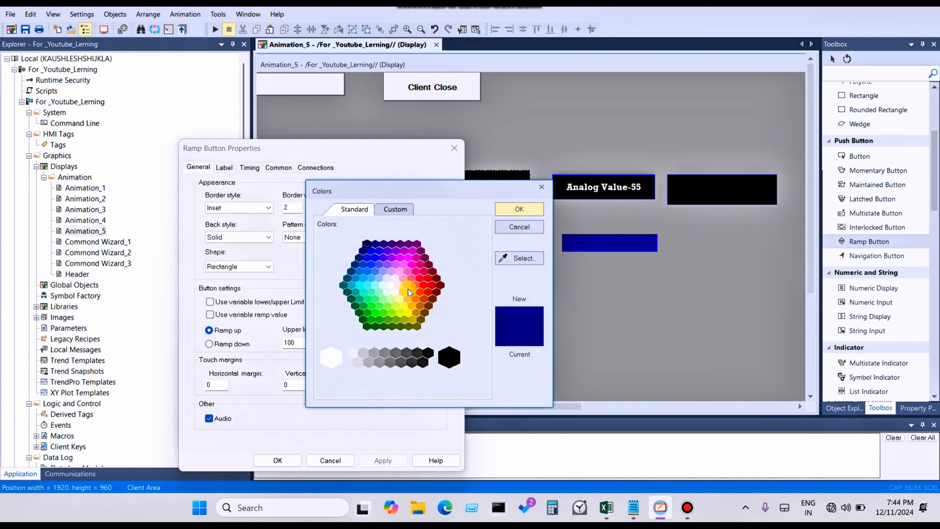
{"action": "left_click", "coordinate": [377, 305]}
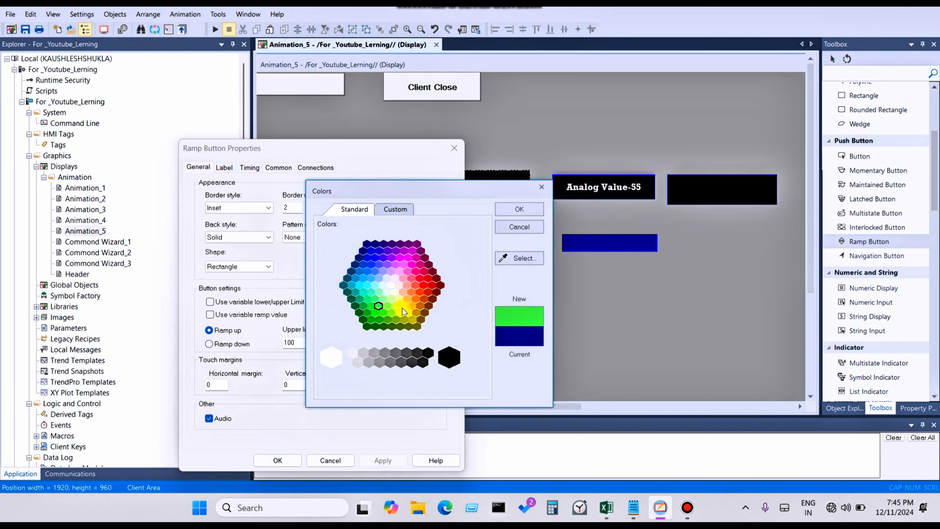
{"action": "left_click", "coordinate": [387, 306]}
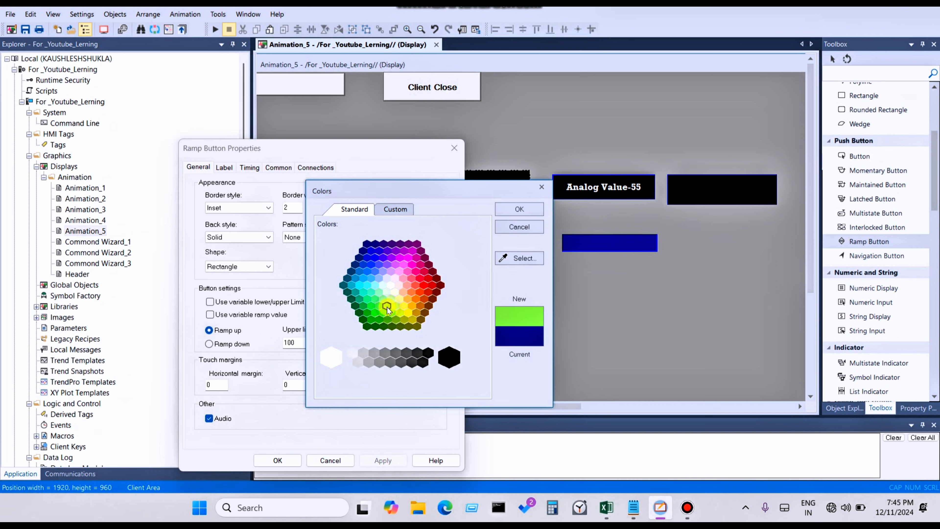
{"action": "left_click", "coordinate": [395, 210]}
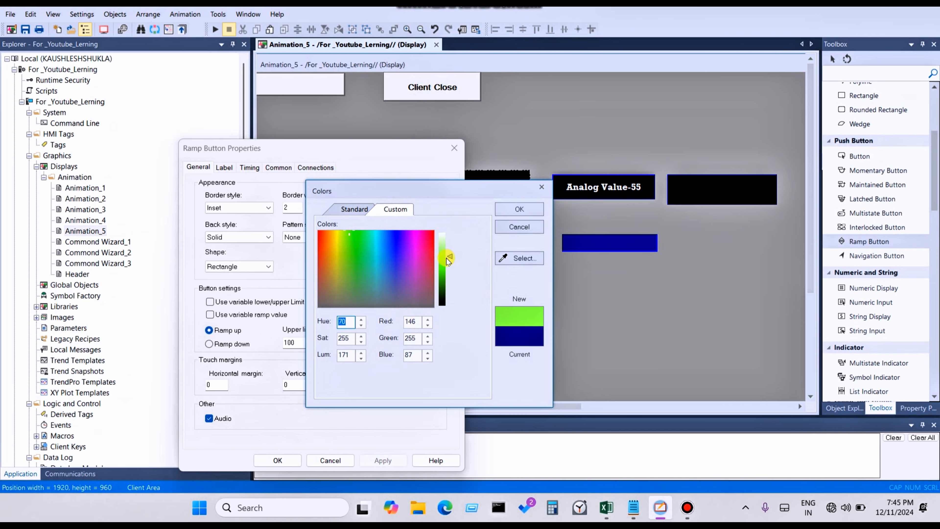
{"action": "mouse_move", "coordinate": [448, 261]}
{"action": "left_mouse_down"}
{"action": "mouse_move", "coordinate": [447, 291]}
{"action": "mouse_move", "coordinate": [447, 271]}
{"action": "left_mouse_up"}
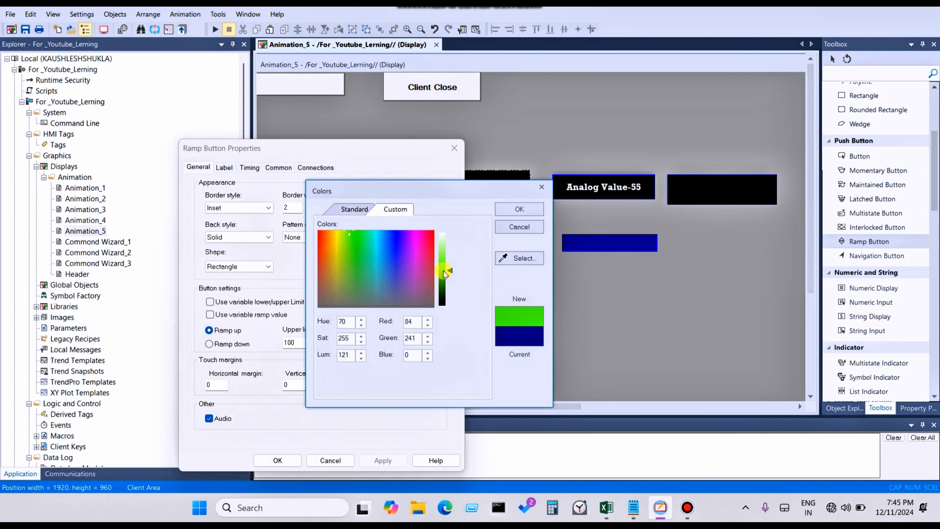
{"action": "left_click", "coordinate": [500, 214]}
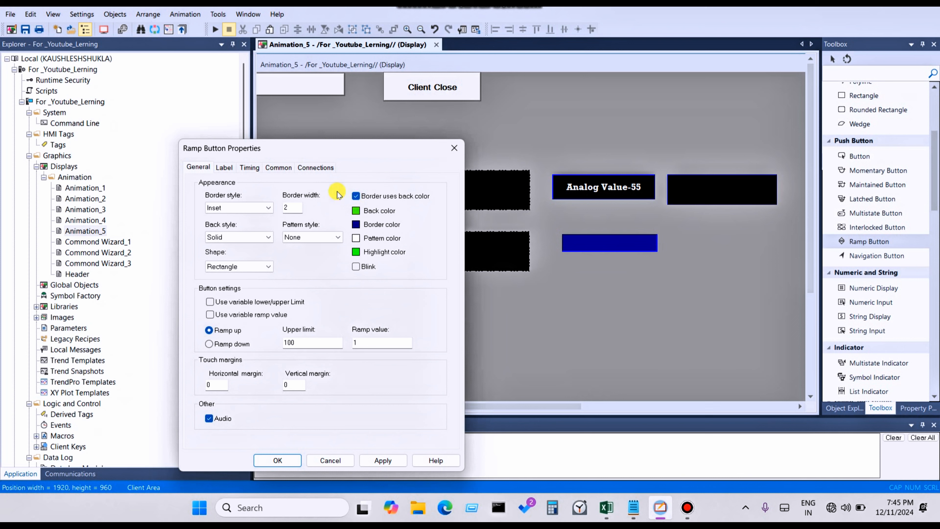
- Stop the border from using the back color, set the border color to black and apply the changes
{"action": "left_click", "coordinate": [369, 200]}
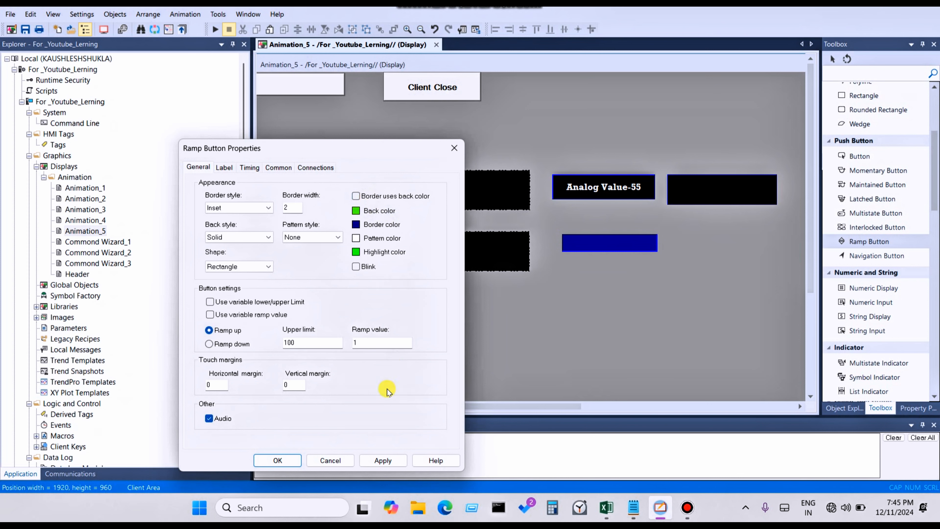
{"action": "left_click", "coordinate": [384, 459]}
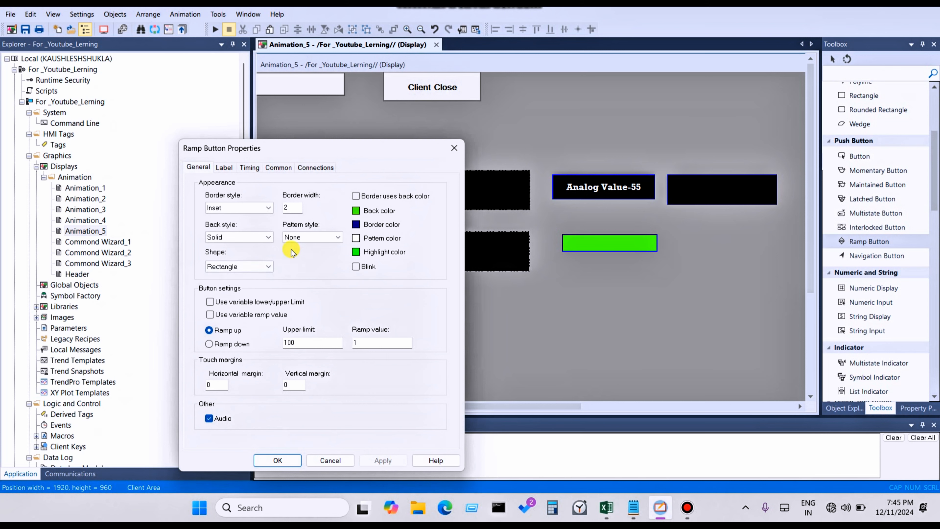
{"action": "left_click", "coordinate": [248, 238]}
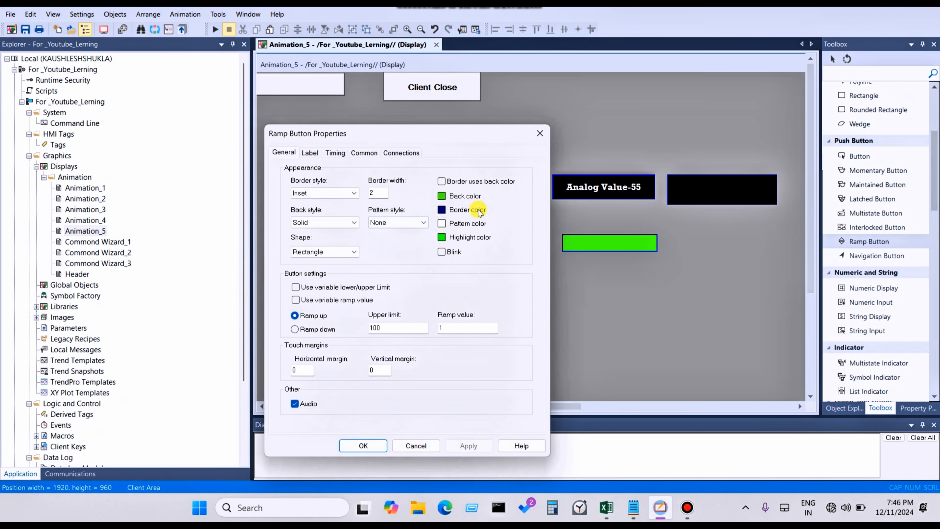
{"action": "left_click", "coordinate": [442, 209]}
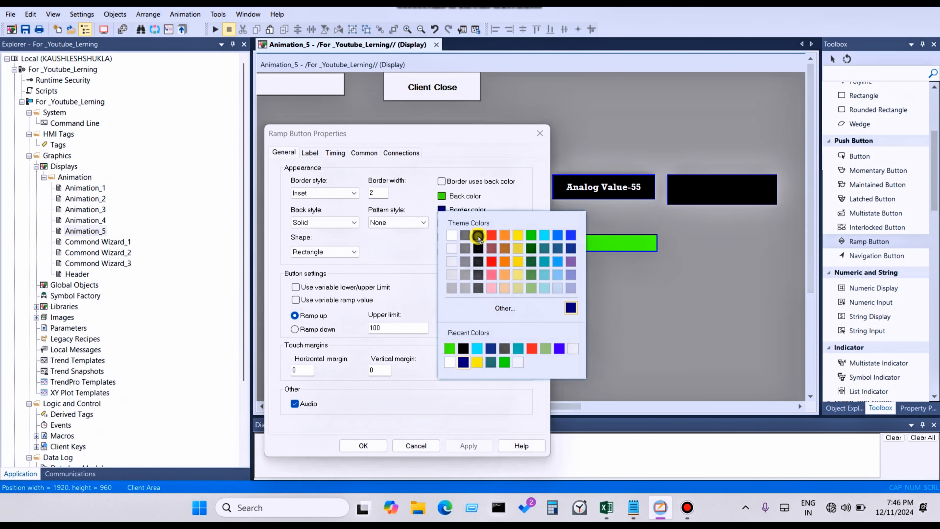
{"action": "left_click", "coordinate": [478, 239]}
{"action": "left_click", "coordinate": [465, 447]}
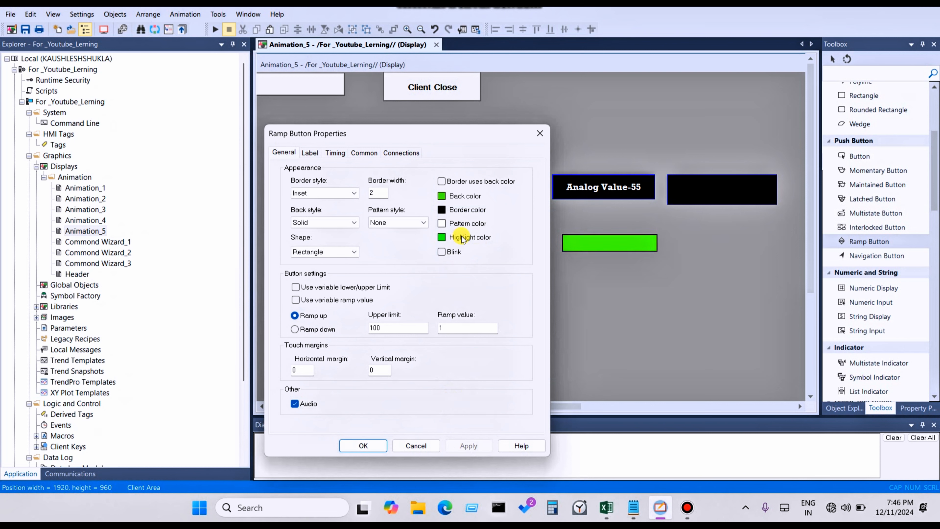
- Enable the Blink option for the ramp button, keeping its Rectangle shape
{"action": "left_click", "coordinate": [347, 253]}
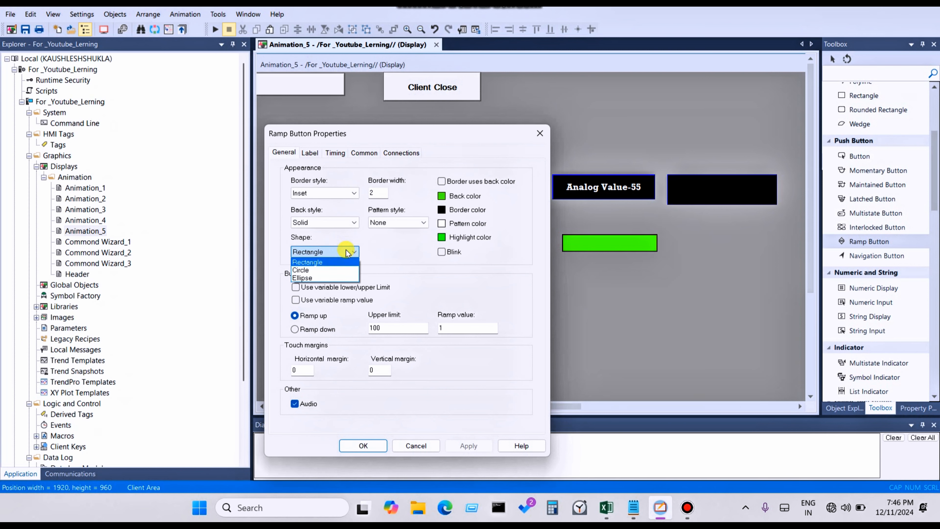
{"action": "left_click", "coordinate": [470, 261]}
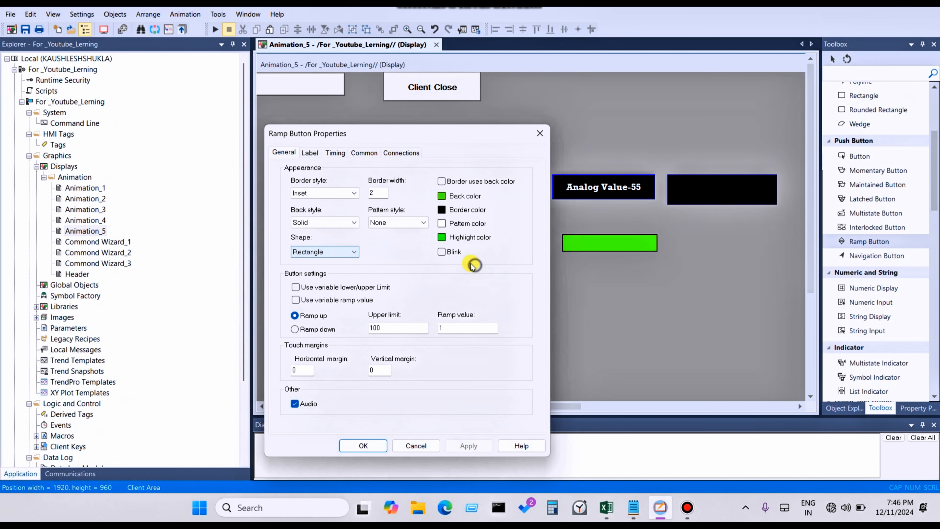
{"action": "left_click", "coordinate": [450, 253]}
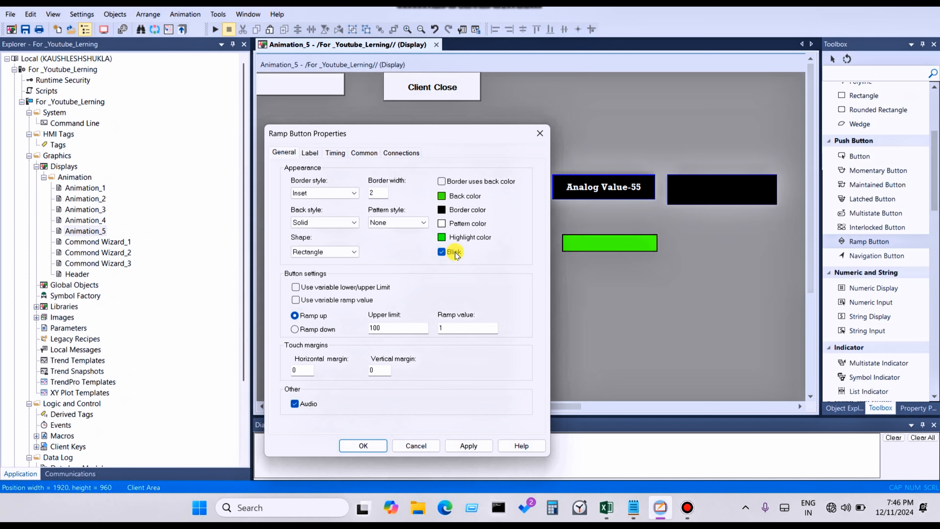
{"action": "left_click", "coordinate": [452, 256]}
{"action": "left_click", "coordinate": [451, 257]}
{"action": "left_click", "coordinate": [450, 257]}
{"action": "left_click", "coordinate": [449, 252]}
{"action": "left_click", "coordinate": [462, 327]}
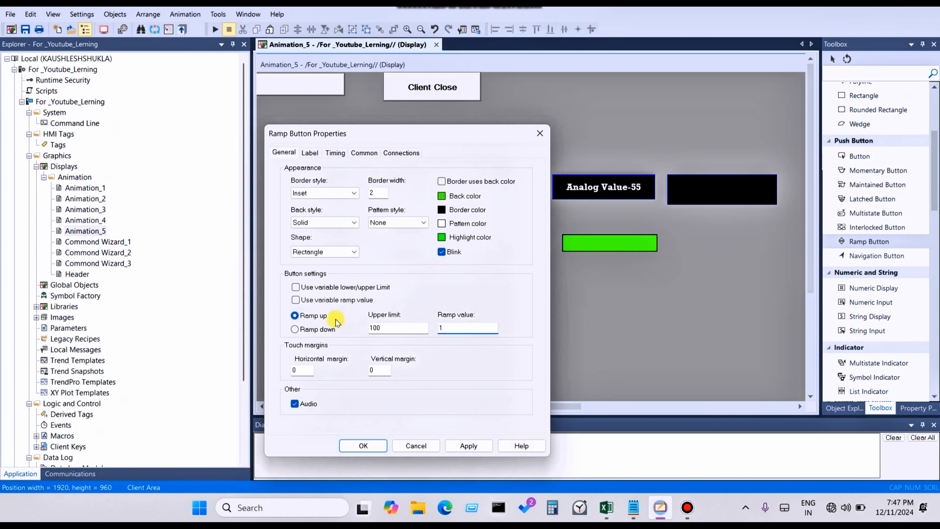
{"action": "left_click", "coordinate": [321, 329]}
{"action": "left_click", "coordinate": [313, 315]}
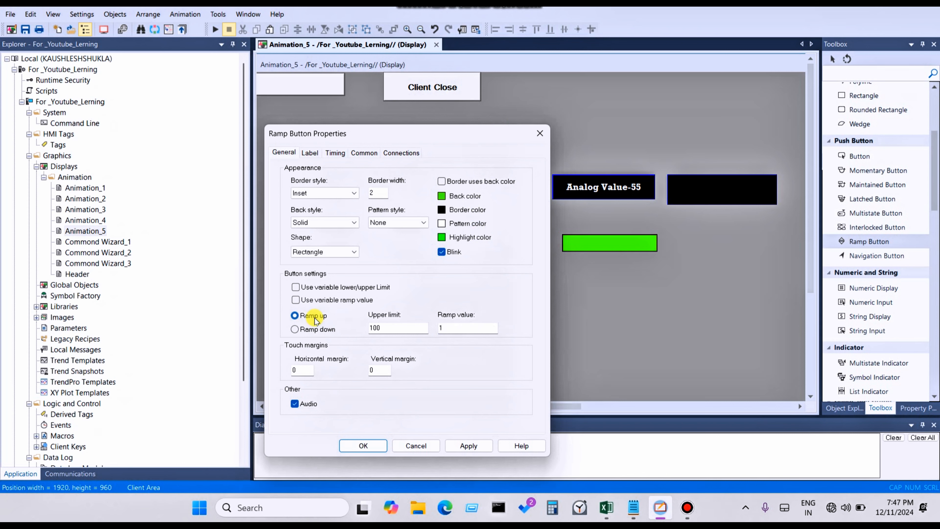
- Enable both the variable ramp value and the variable lower/upper limit for the ramp button
{"action": "left_click", "coordinate": [336, 300]}
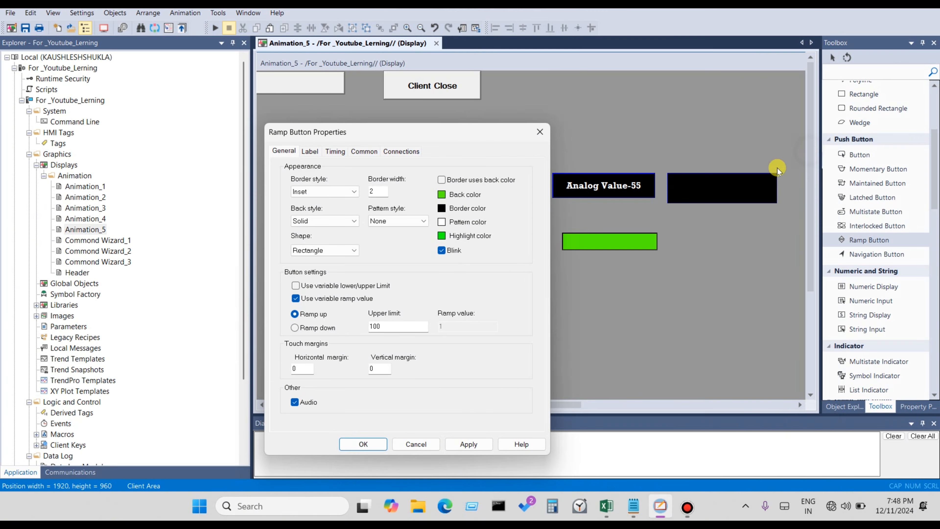
{"action": "left_click", "coordinate": [296, 298]}
{"action": "left_click", "coordinate": [303, 298]}
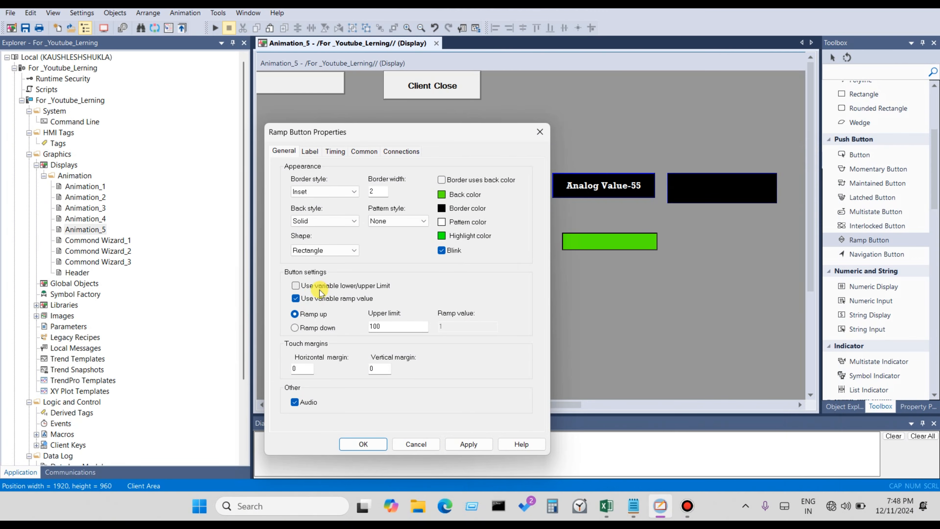
{"action": "left_click", "coordinate": [309, 287]}
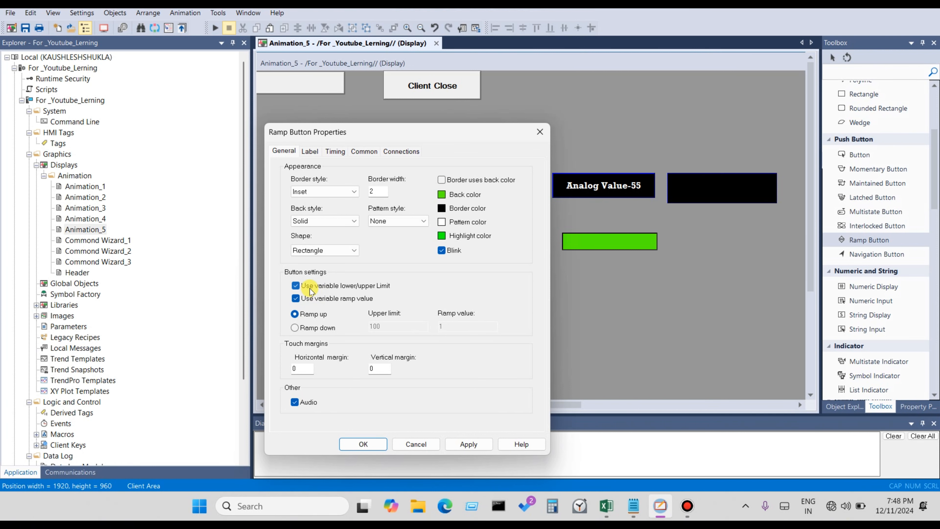
- Disable the variable lower/upper limit and variable ramp value, keeping Ramp up with upper limit 100, ramp value 1 and horizontal margin 0
{"action": "left_click", "coordinate": [309, 288]}
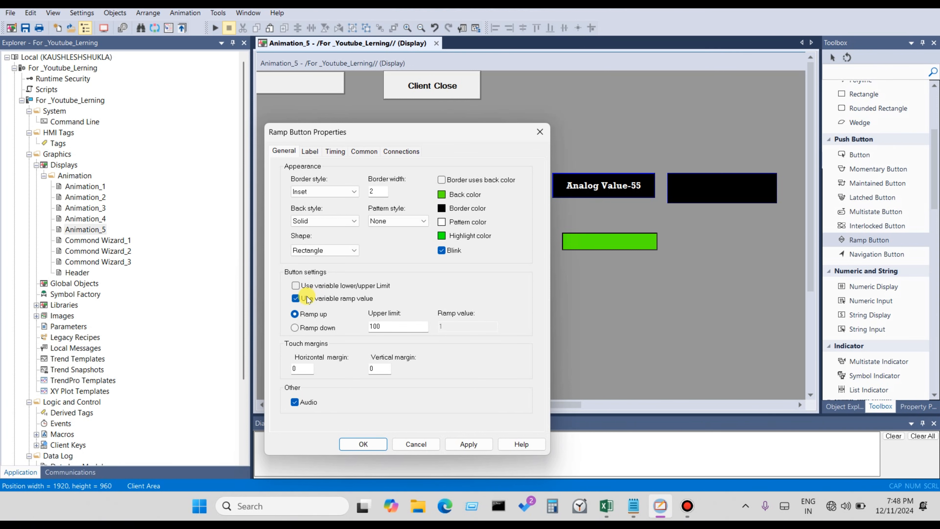
{"action": "left_click", "coordinate": [307, 298]}
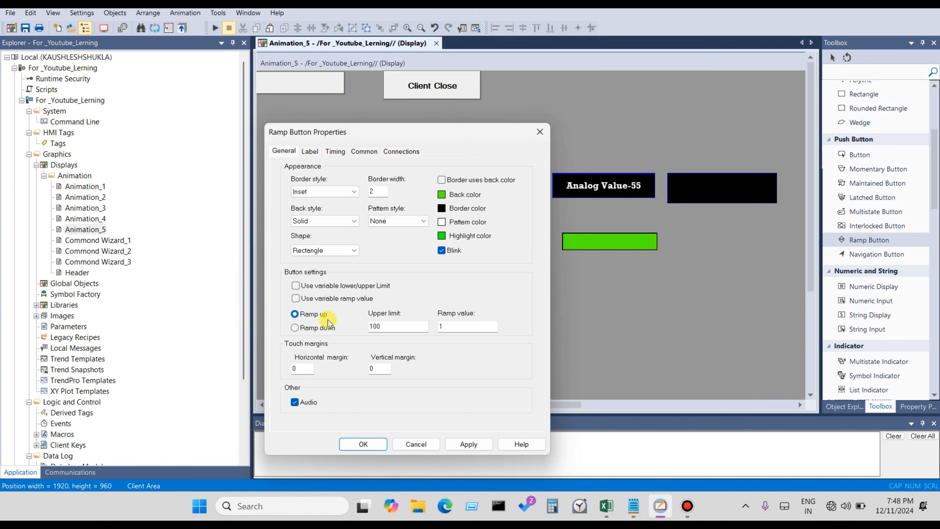
{"action": "left_click", "coordinate": [298, 317]}
{"action": "left_click", "coordinate": [386, 327]}
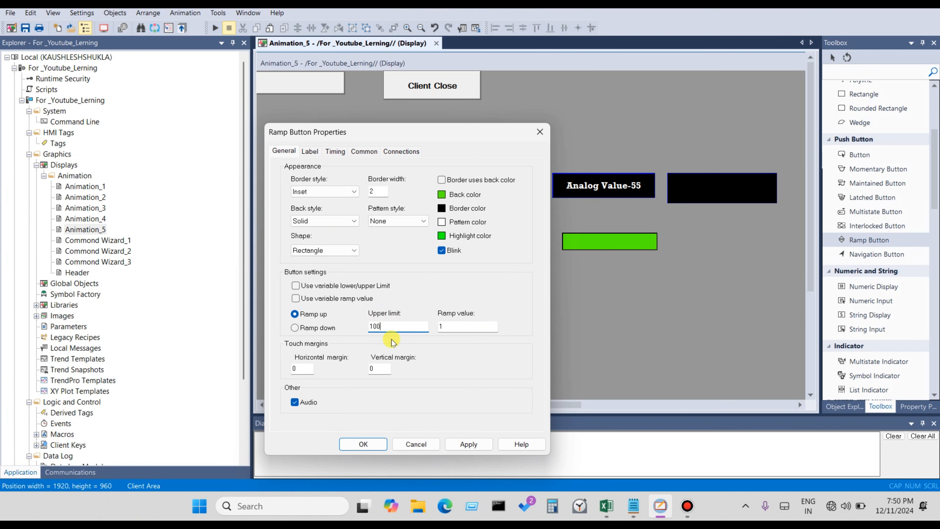
{"action": "left_click", "coordinate": [465, 328]}
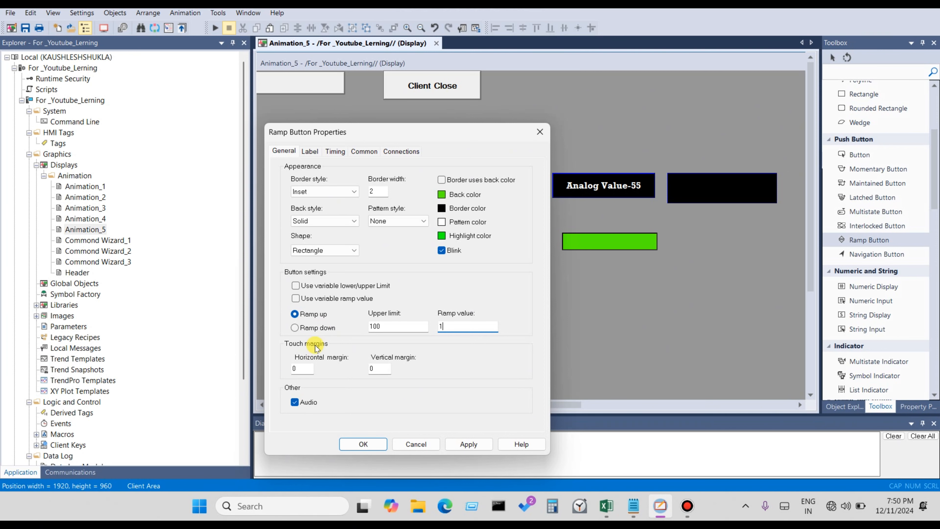
{"action": "left_click", "coordinate": [305, 369]}
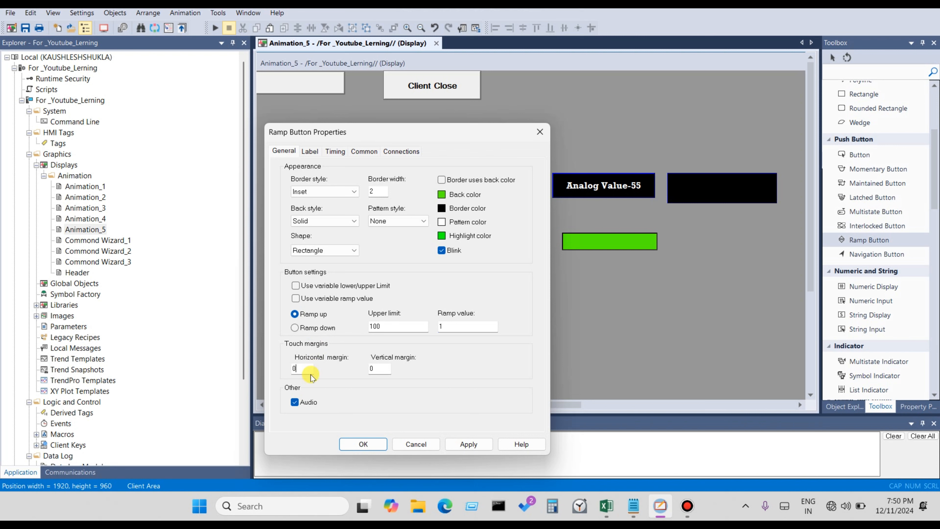
{"action": "left_click", "coordinate": [303, 367]}
- Caption the ramp button "VFD Value Plus" in bold Rockwell size 14 and apply the label
{"action": "left_click", "coordinate": [315, 151]}
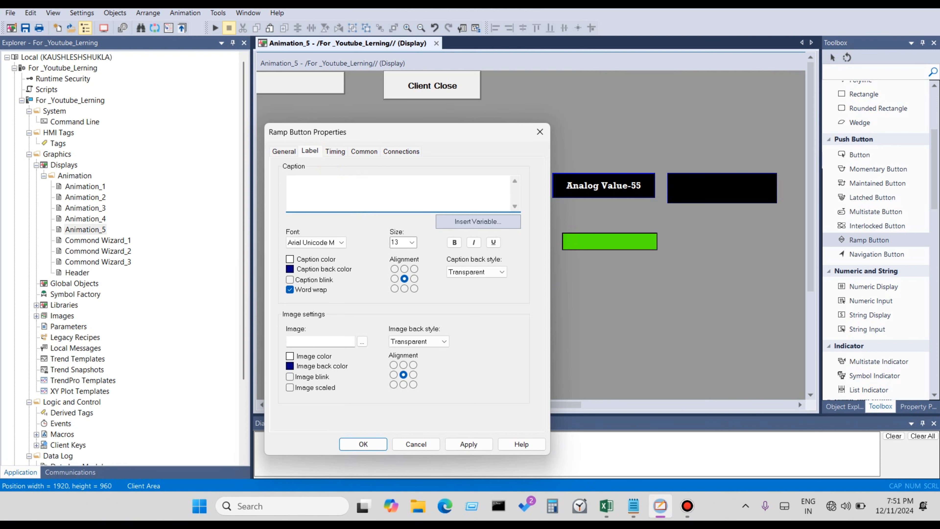
{"action": "type", "text": "VFD"}
{"action": "type", "text": "V"}
{"action": "type", "text": "AL"}
{"action": "key", "text": "BackSpace"}
{"action": "key", "text": "BackSpace"}
{"action": "type", "text": "alue Pluse"}
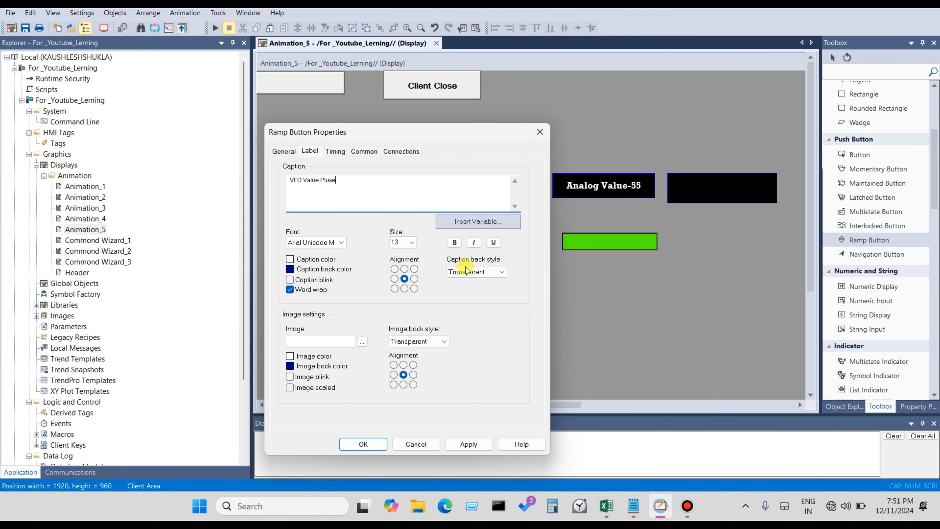
{"action": "left_click", "coordinate": [468, 444]}
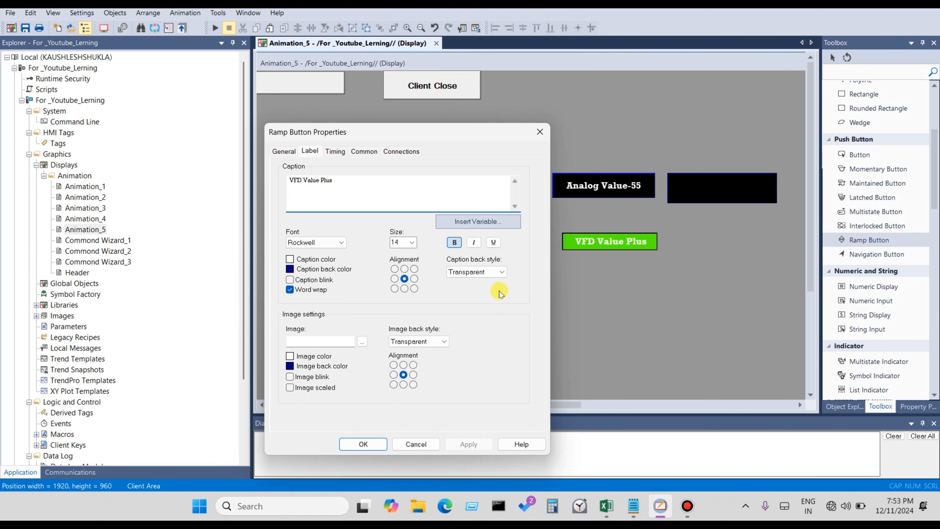
- Set the ramp button's caption color to black, keeping the Transparent caption back style
{"action": "left_click", "coordinate": [473, 243]}
{"action": "left_click", "coordinate": [290, 260]}
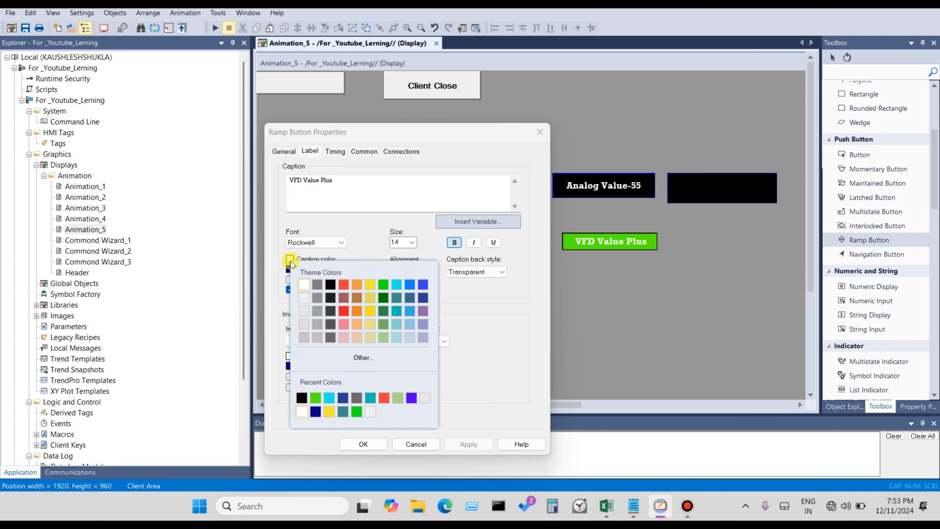
{"action": "left_click", "coordinate": [337, 259]}
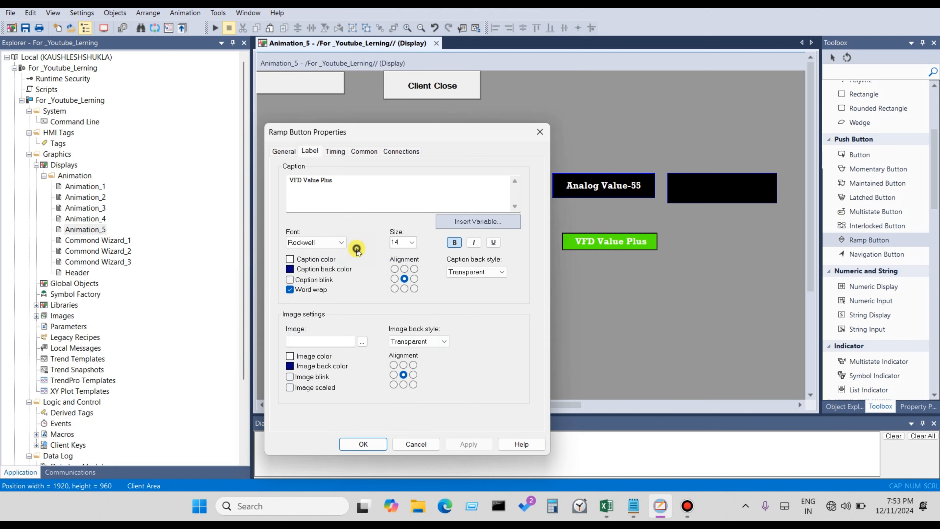
{"action": "left_click", "coordinate": [291, 260]}
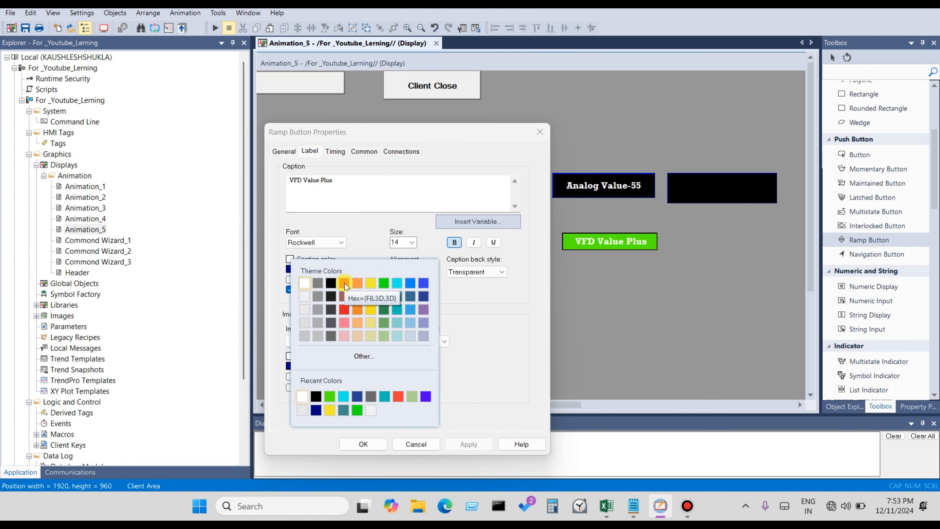
{"action": "left_click", "coordinate": [367, 210]}
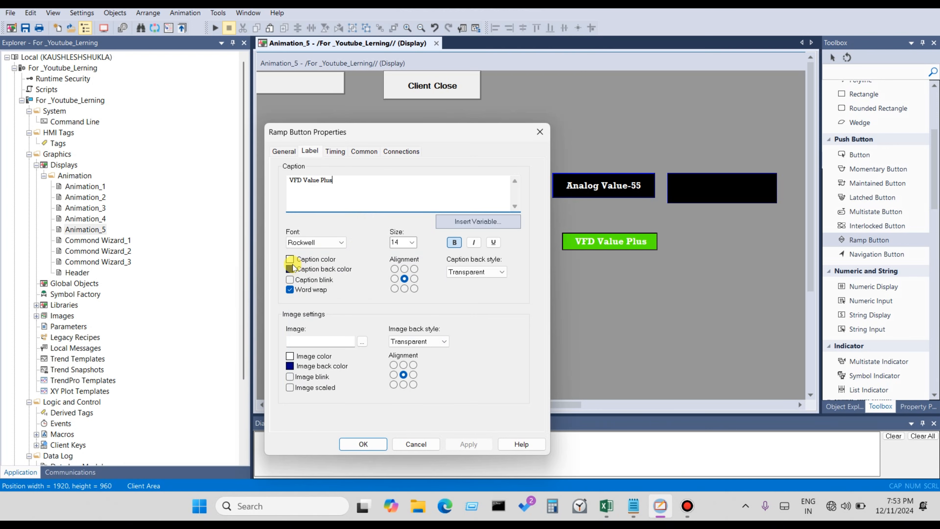
{"action": "left_click", "coordinate": [290, 260]}
{"action": "left_click", "coordinate": [334, 283]}
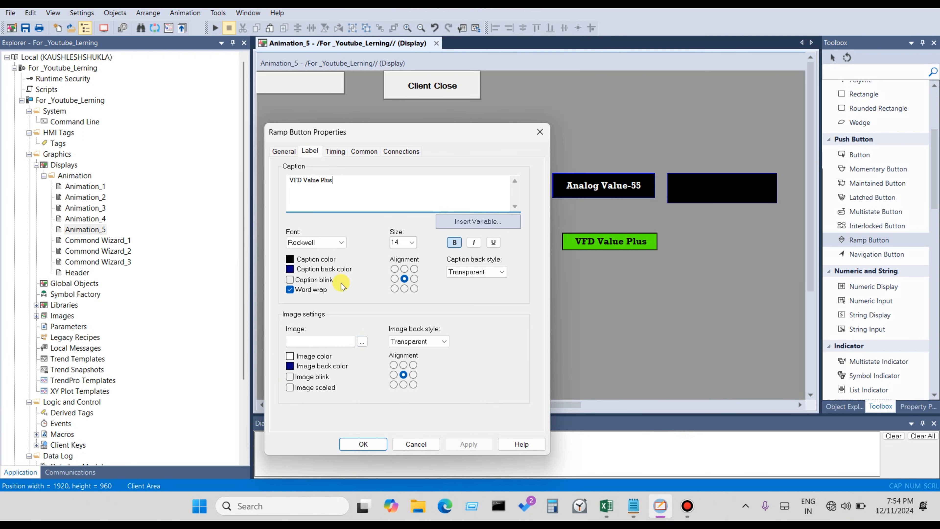
{"action": "left_click", "coordinate": [474, 273]}
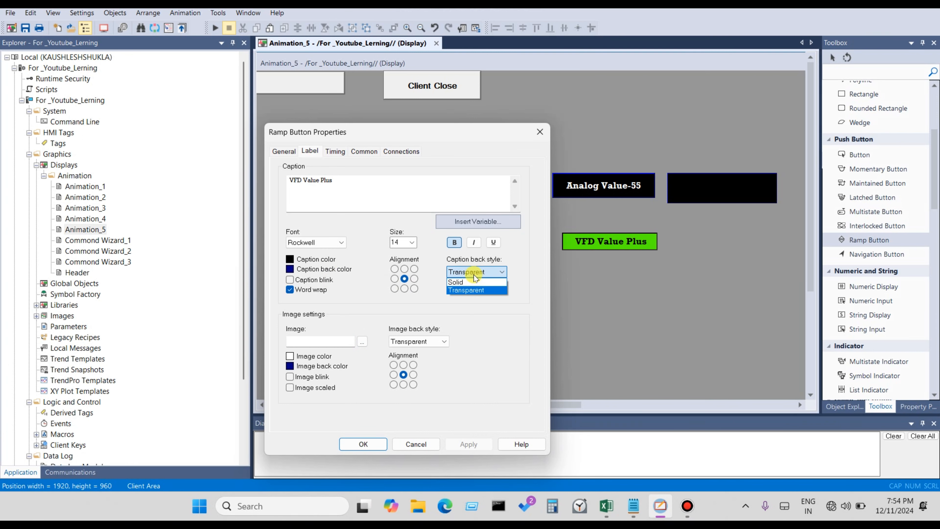
{"action": "left_click", "coordinate": [473, 275]}
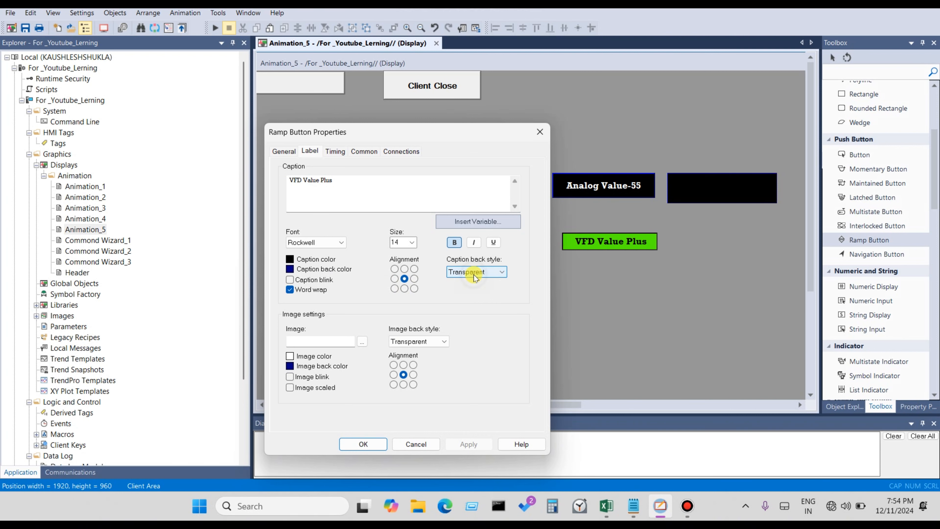
- Try the Arrow Up image on the ramp button's label and apply it
{"action": "left_click", "coordinate": [324, 341]}
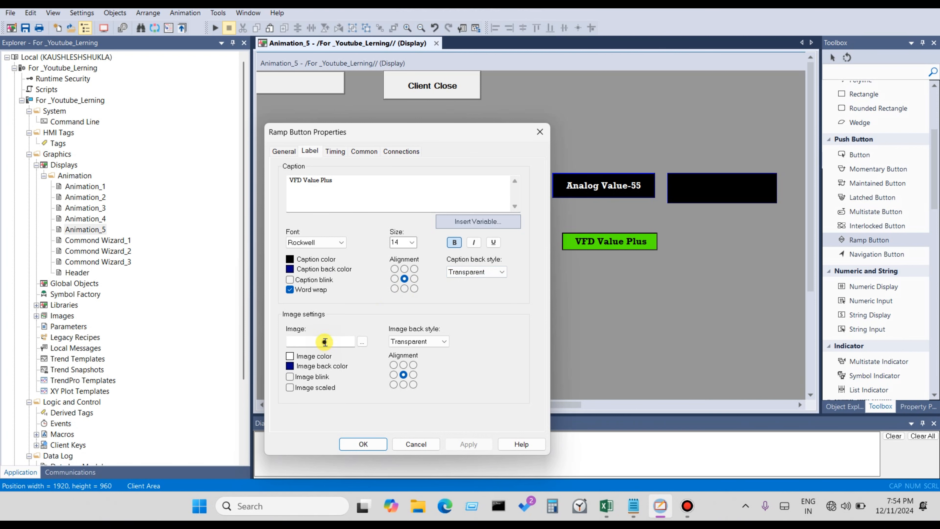
{"action": "left_click", "coordinate": [362, 343]}
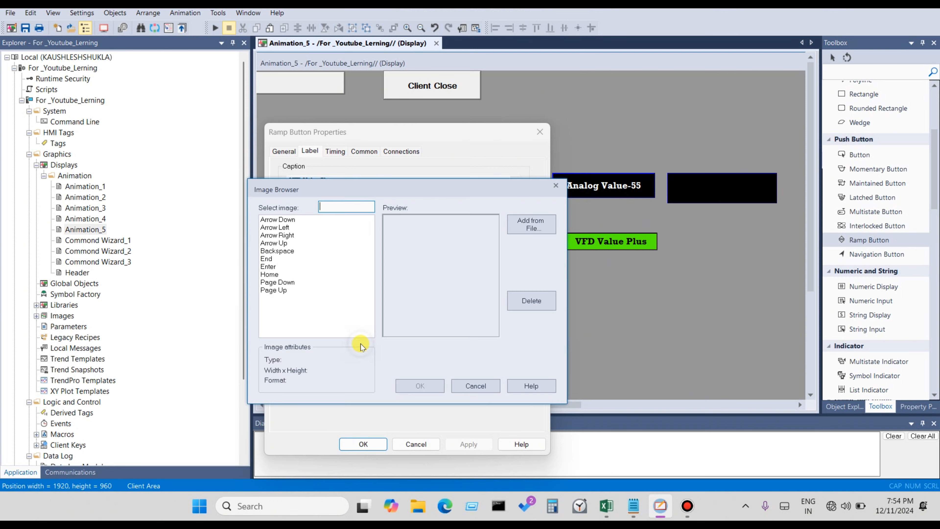
{"action": "left_click", "coordinate": [285, 221]}
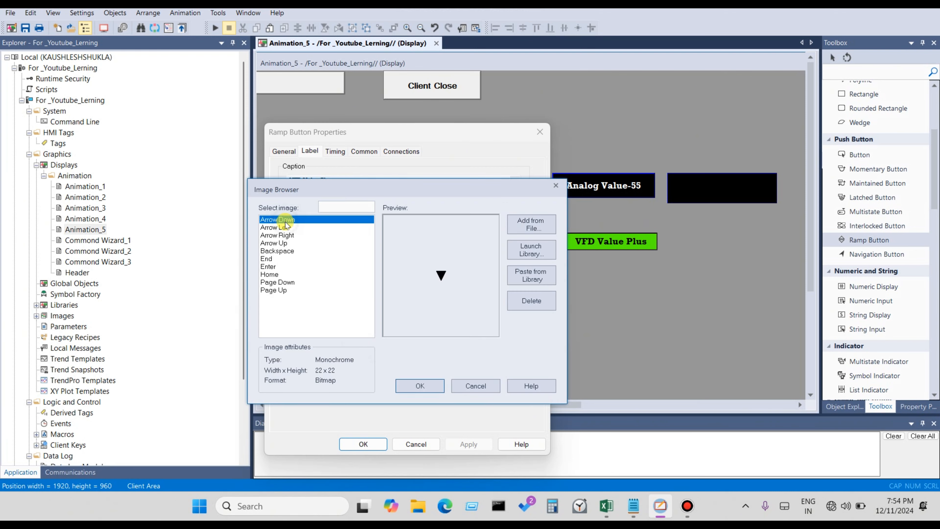
{"action": "left_click", "coordinate": [284, 234]}
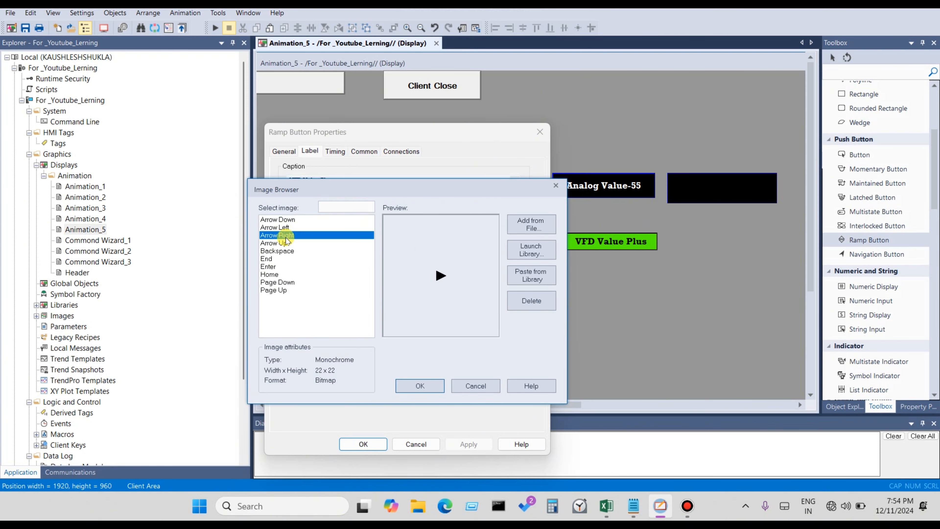
{"action": "left_click", "coordinate": [285, 243]}
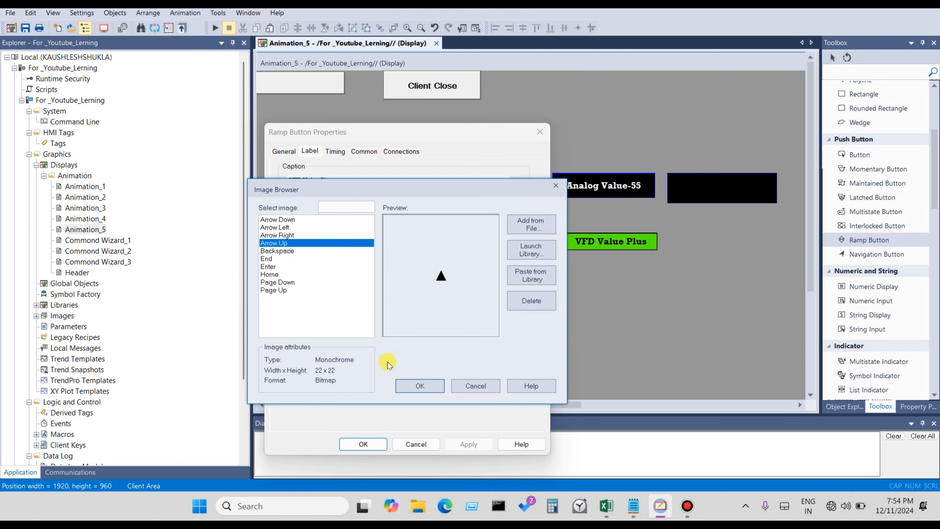
{"action": "left_click", "coordinate": [407, 384]}
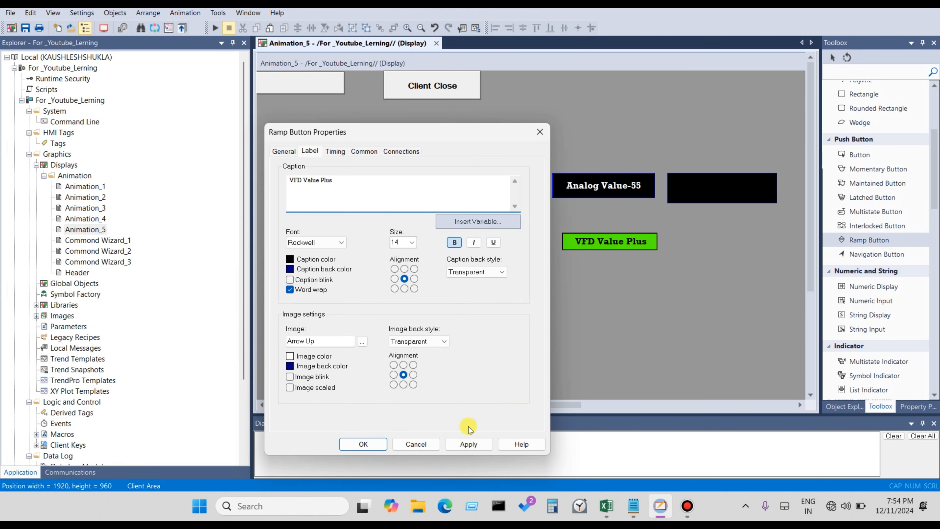
{"action": "left_click", "coordinate": [468, 444]}
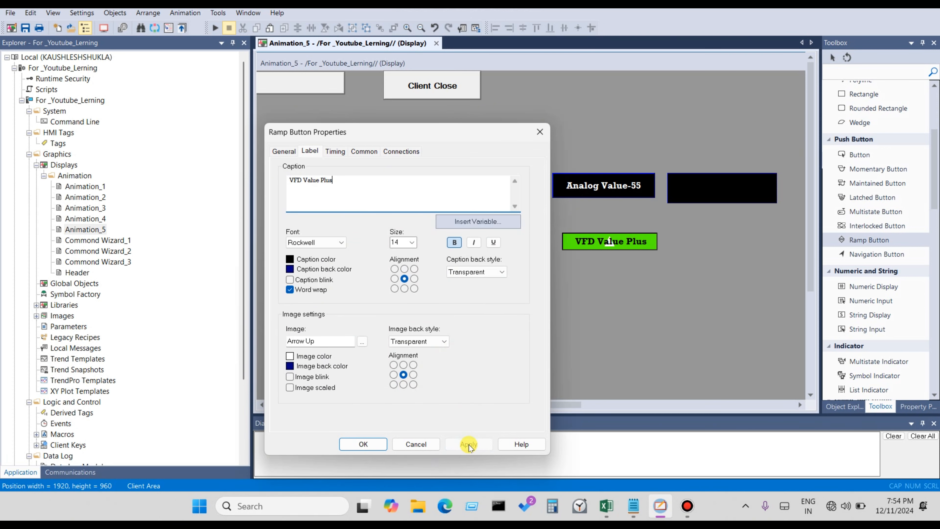
- Remove the Arrow Up image from the ramp button's label and apply the change
{"action": "left_click_drag", "start_coordinate": [342, 344], "coordinate": [255, 339]}
{"action": "key", "text": "Delete"}
{"action": "left_click", "coordinate": [468, 444]}
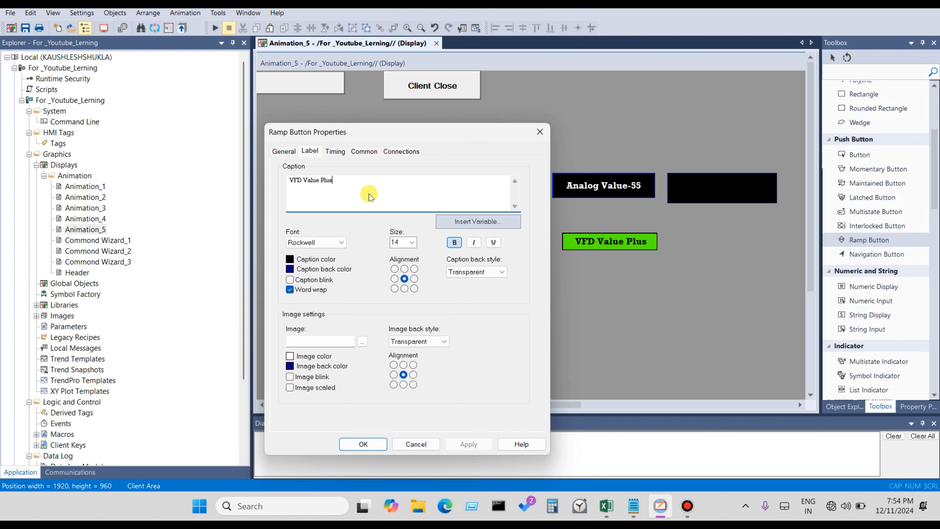
- Review the ramp button's auto repeat rate choices and its size, position and name settings
{"action": "left_click", "coordinate": [333, 152]}
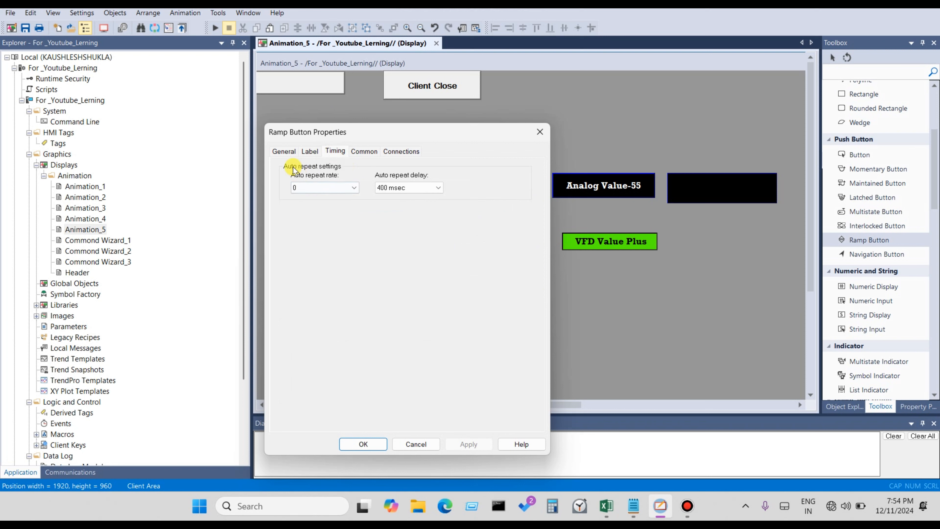
{"action": "left_click", "coordinate": [331, 187]}
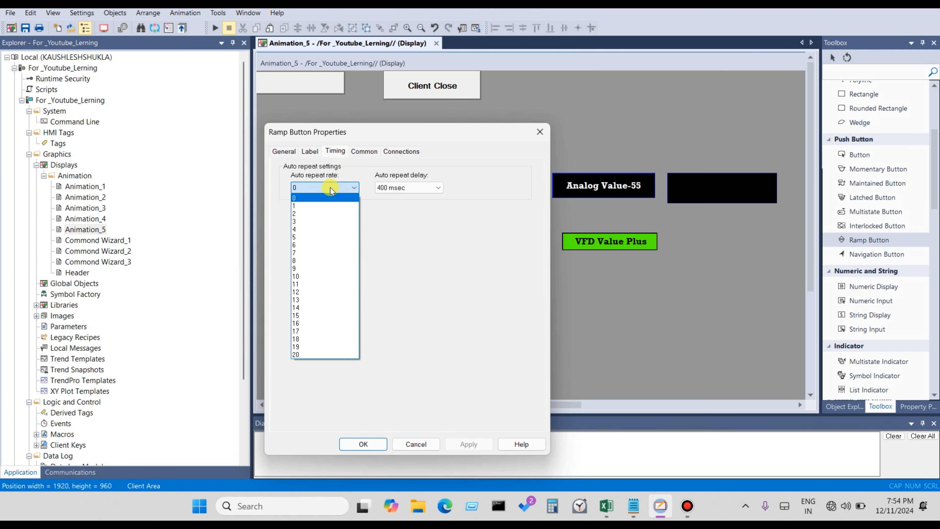
{"action": "left_click", "coordinate": [330, 187]}
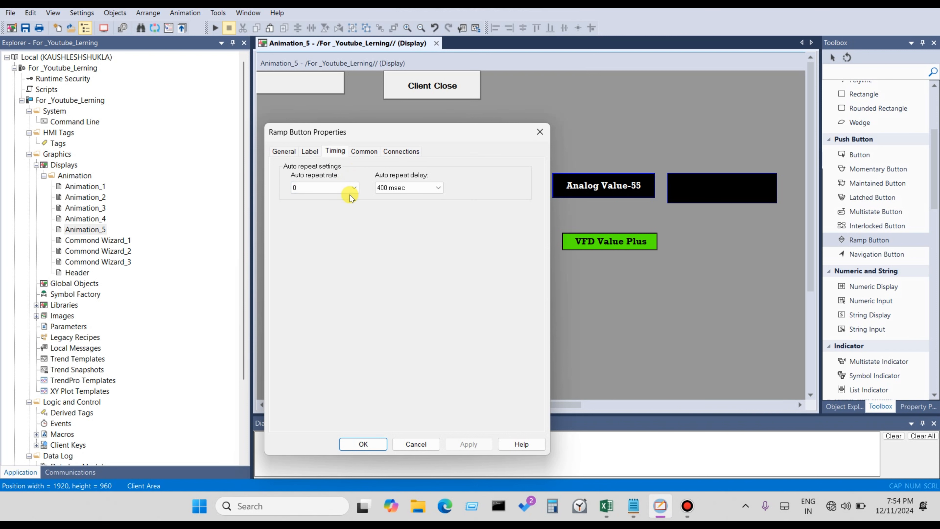
{"action": "left_click", "coordinate": [363, 151]}
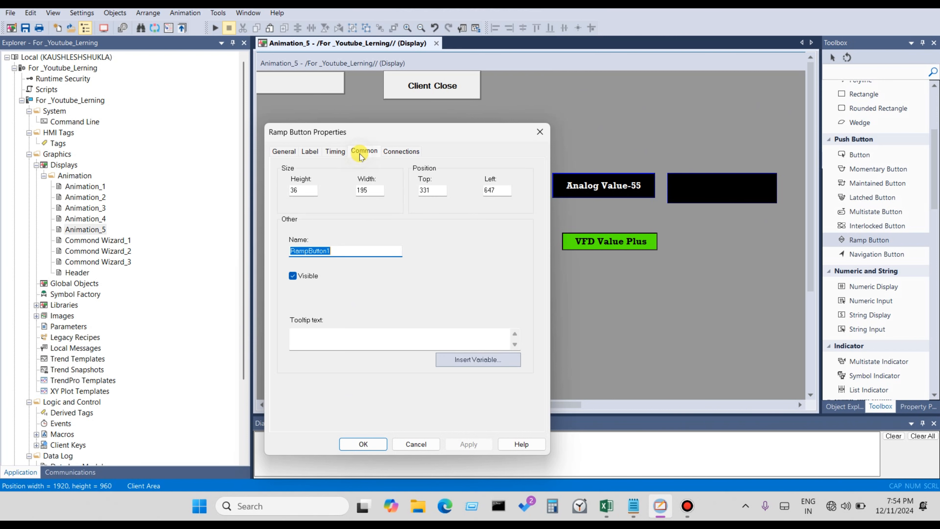
{"action": "left_click", "coordinate": [305, 190]}
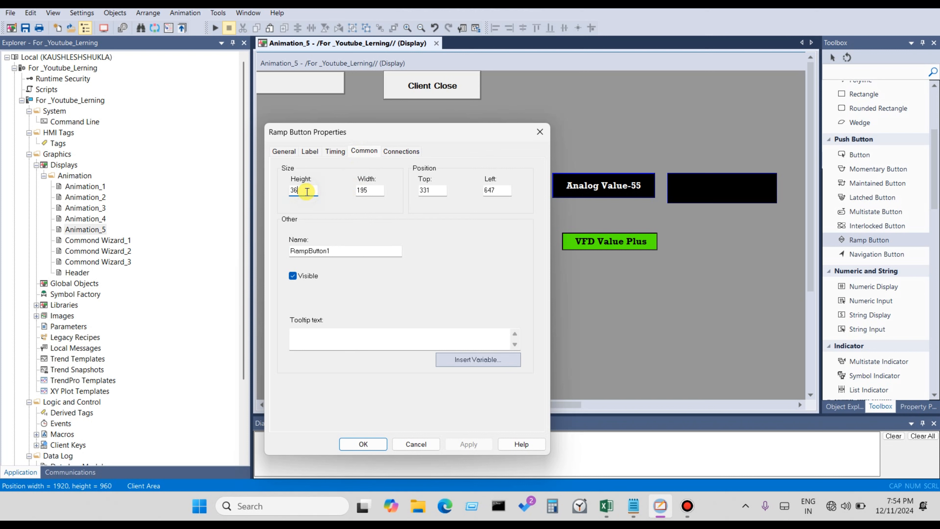
{"action": "left_click", "coordinate": [368, 190]}
{"action": "left_click", "coordinate": [430, 192]}
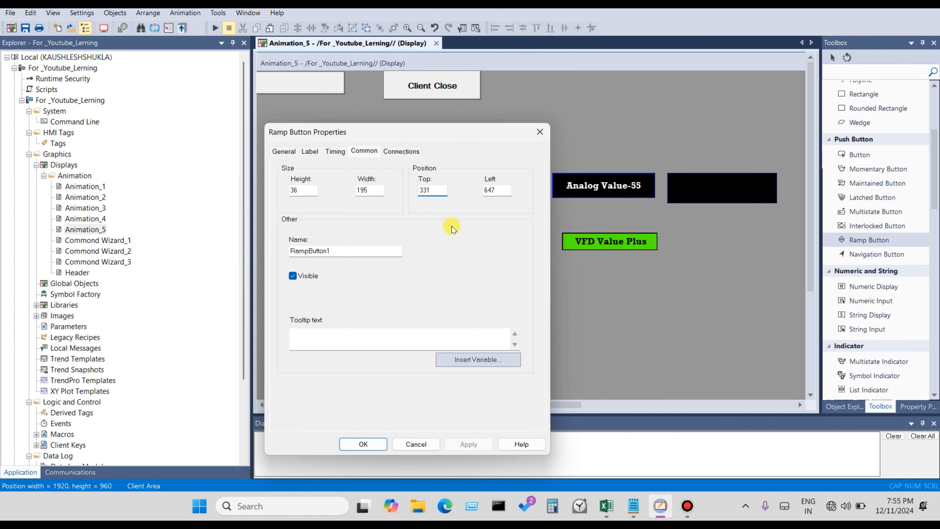
{"action": "left_click", "coordinate": [349, 251]}
- Enter "VFD Frequency Plus" as the ramp button's tooltip text and apply it
{"action": "left_click", "coordinate": [329, 338]}
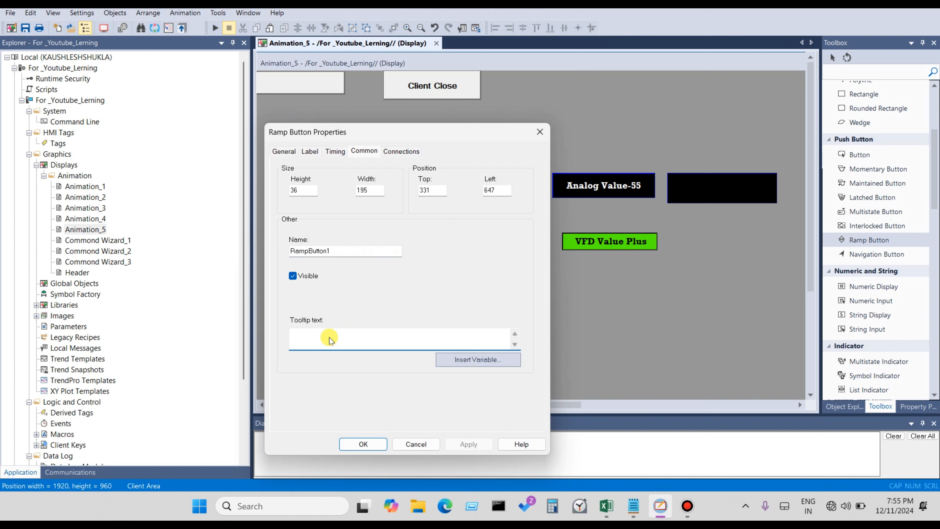
{"action": "type", "text": "VFD Plus"}
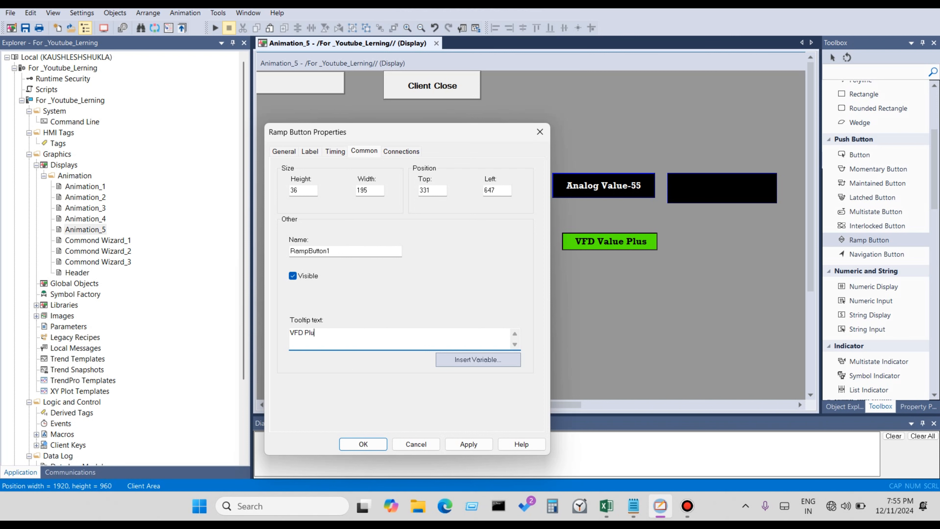
{"action": "left_click", "coordinate": [307, 333]}
{"action": "type", "text": "Frequencuy"}
{"action": "key", "text": "BackSpace"}
{"action": "key", "text": "BackSpace"}
{"action": "type", "text": "y"}
{"action": "left_click", "coordinate": [467, 444]}
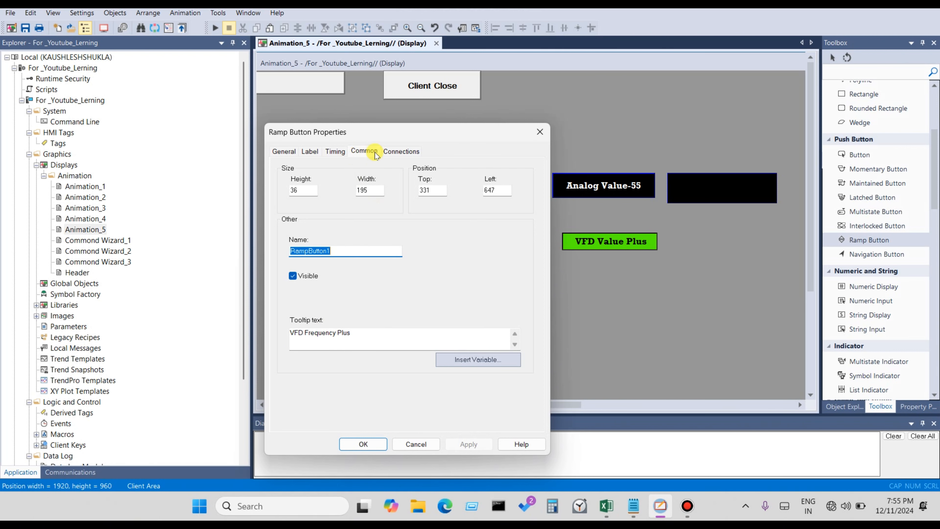
- Connect the ramp button's Value to the Alalog_5 tag and accept the button's properties
{"action": "left_click", "coordinate": [392, 151]}
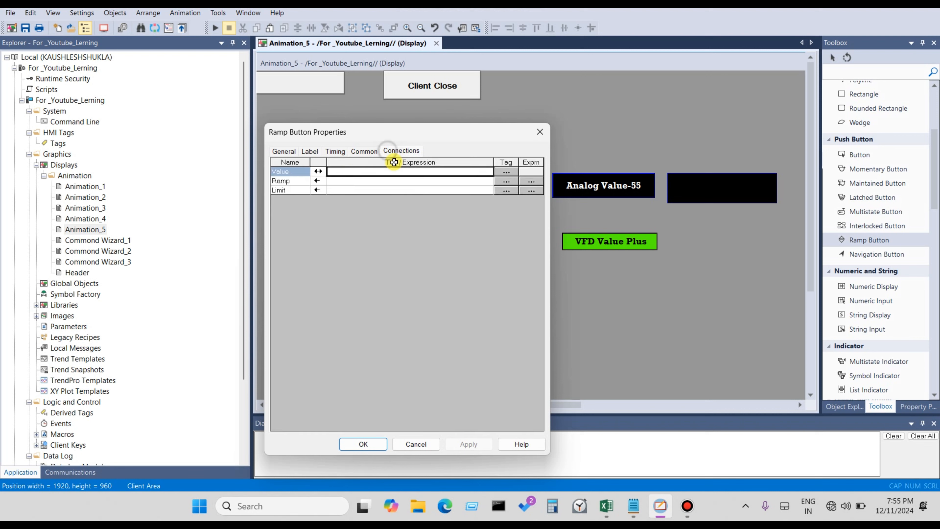
{"action": "left_click", "coordinate": [507, 174]}
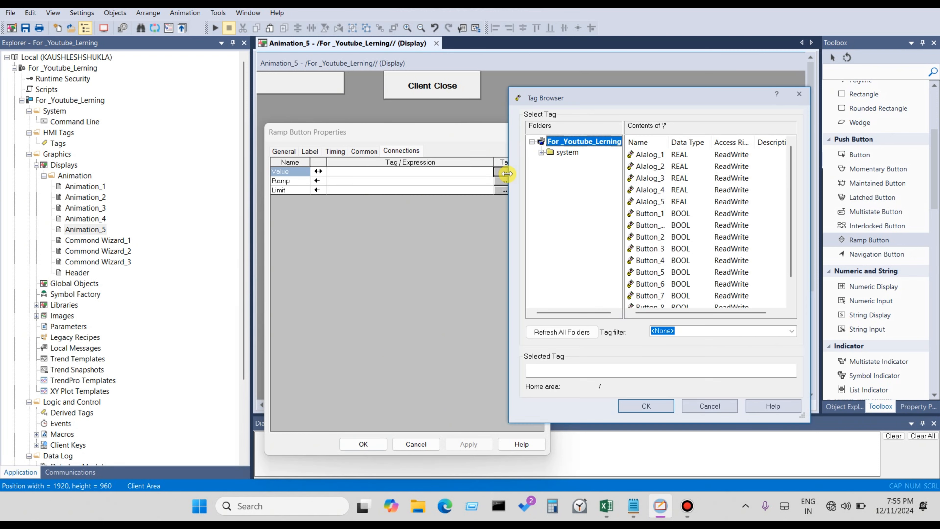
{"action": "left_click_drag", "start_coordinate": [664, 144], "coordinate": [692, 143]}
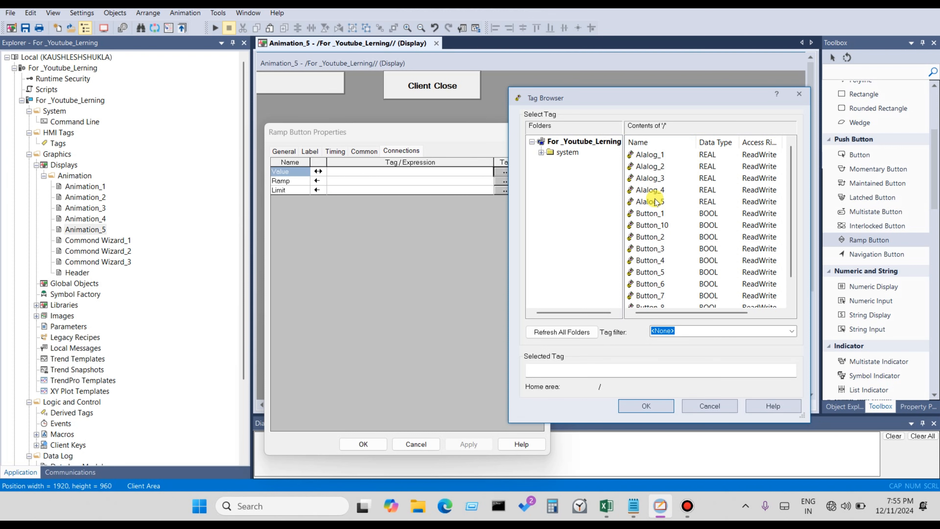
{"action": "left_click", "coordinate": [654, 189]}
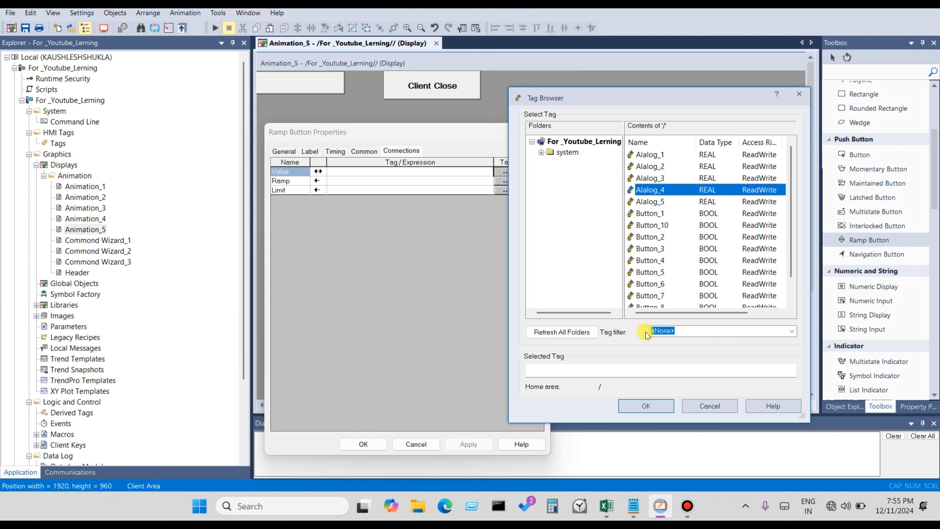
{"action": "left_click", "coordinate": [661, 203]}
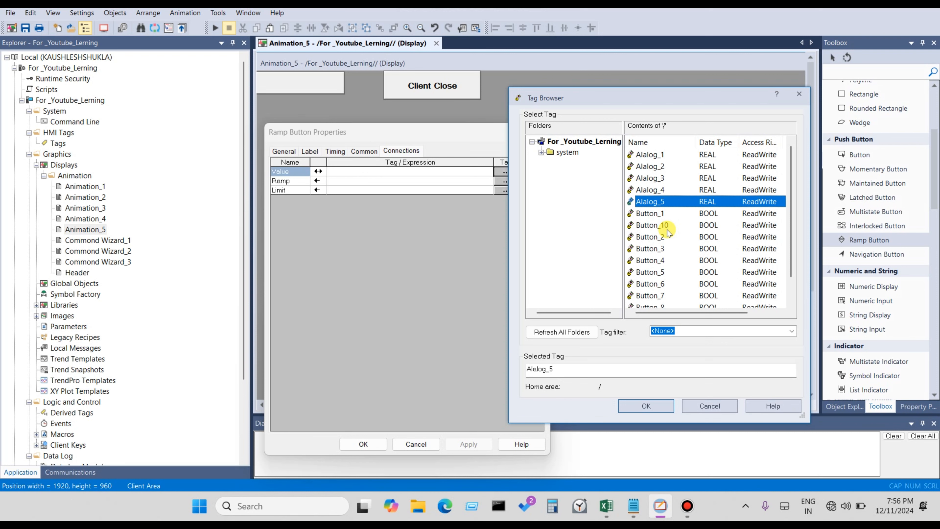
{"action": "left_click", "coordinate": [645, 405]}
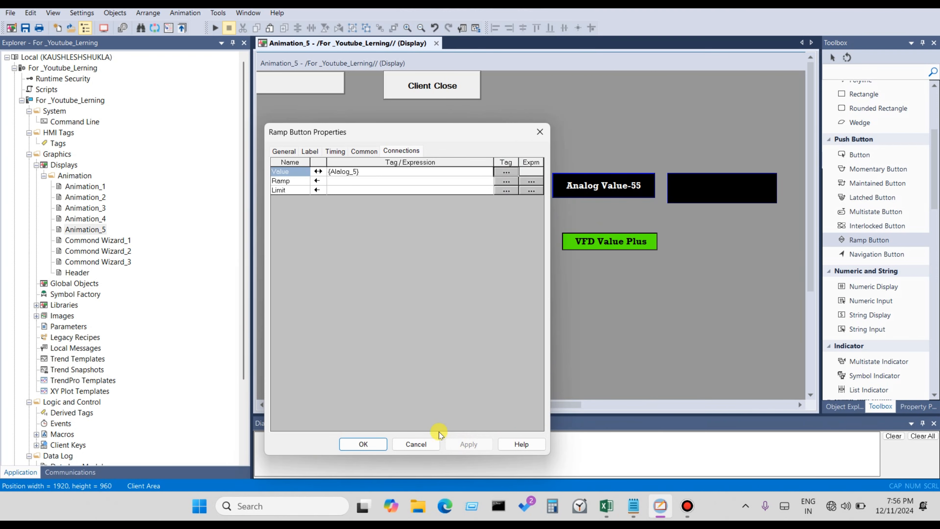
{"action": "left_click", "coordinate": [362, 443]}
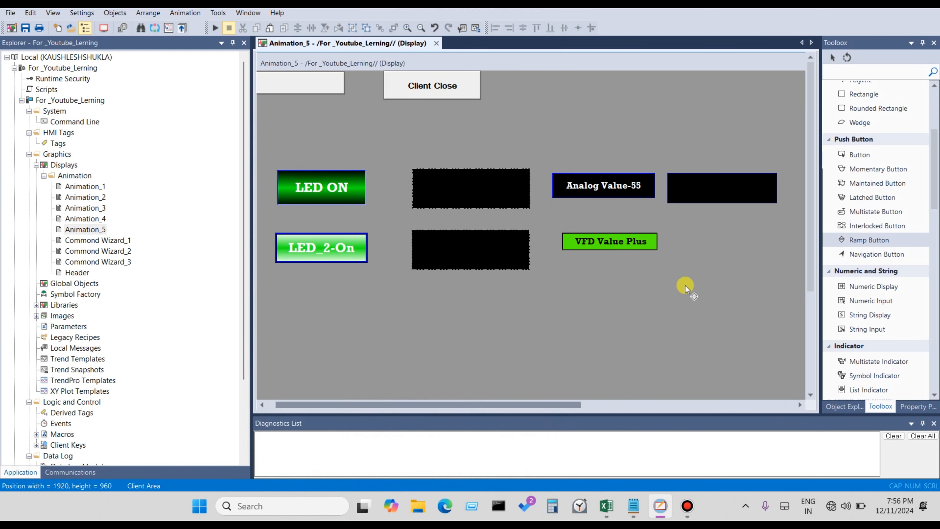
- Duplicate the VFD Value Plus ramp button and place the copy to its right, beneath the empty black display
{"action": "left_click", "coordinate": [636, 244]}
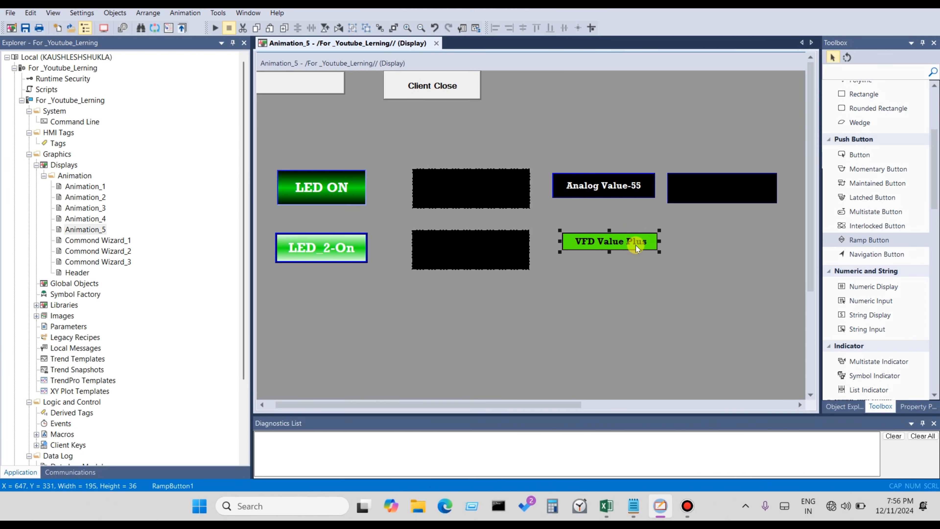
{"action": "key", "text": "ctrl+d"}
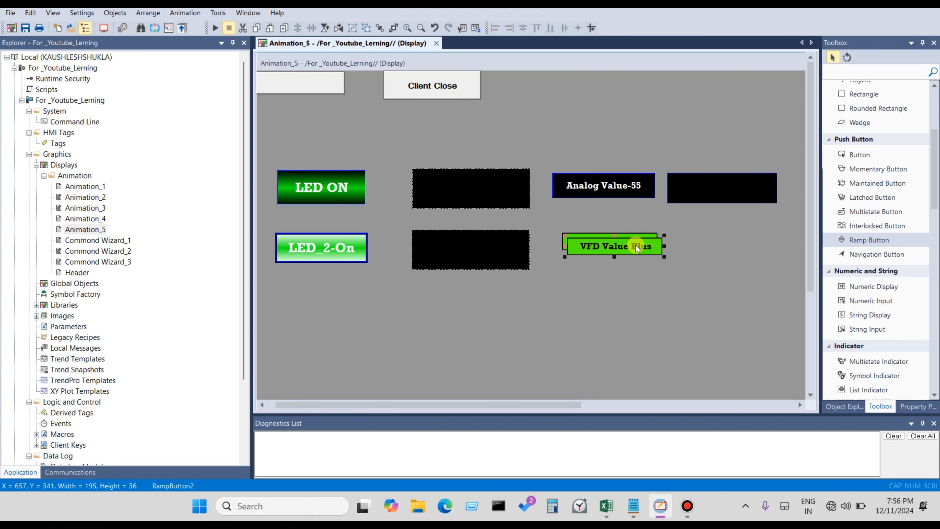
{"action": "left_click_drag", "start_coordinate": [626, 248], "coordinate": [736, 245]}
{"action": "left_click", "coordinate": [645, 241]}
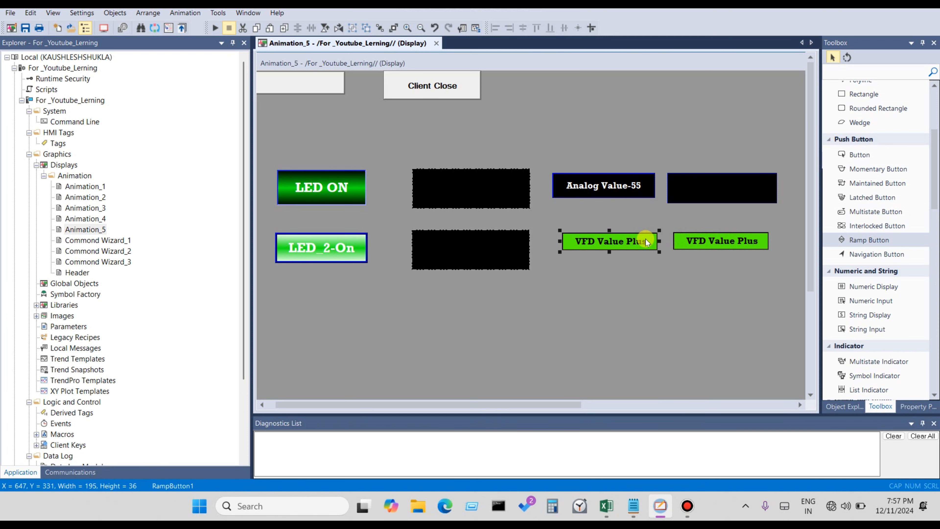
- Change the duplicated ramp button's caption to "VFD Hz Plus" and apply it
{"action": "left_click", "coordinate": [695, 248]}
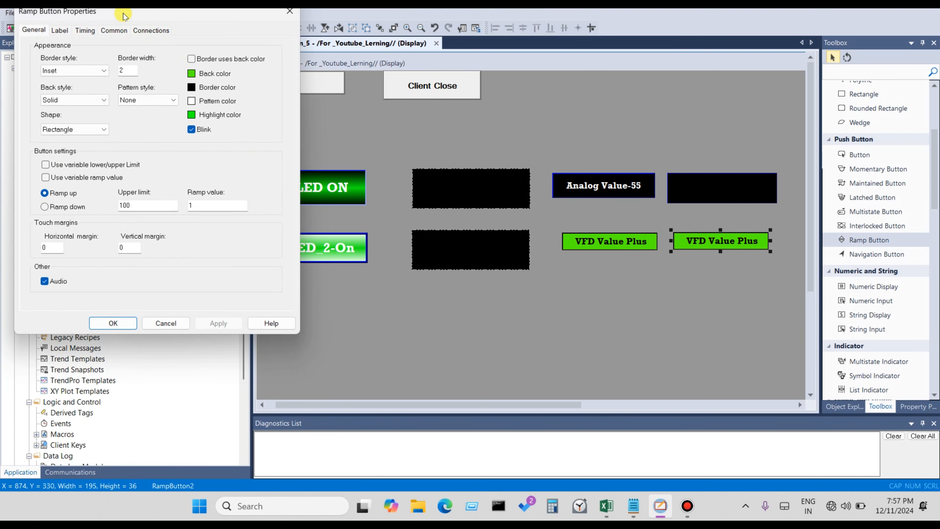
{"action": "left_click_drag", "start_coordinate": [120, 17], "coordinate": [362, 166]}
{"action": "left_click", "coordinate": [303, 180]}
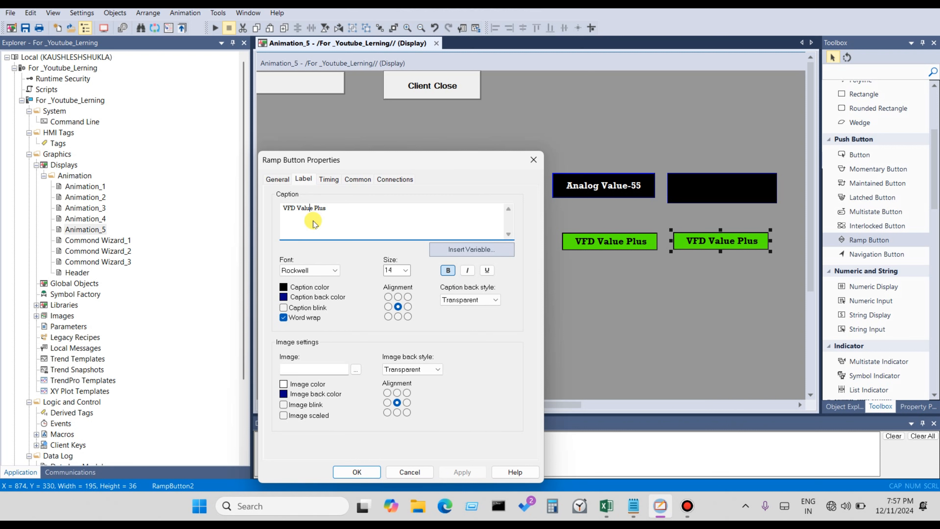
{"action": "key", "text": "Right"}
{"action": "key", "text": "BackSpace"}
{"action": "key", "text": "BackSpace"}
{"action": "key", "text": "BackSpace"}
{"action": "key", "text": "BackSpace"}
{"action": "key", "text": "BackSpace"}
{"action": "type", "text": "H"}
{"action": "key", "text": "BackSpace"}
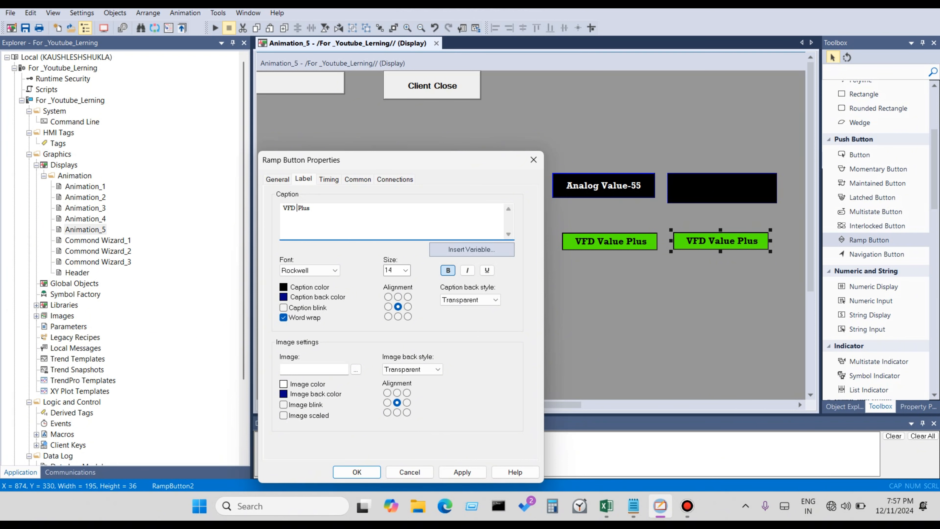
{"action": "type", "text": "Hz"}
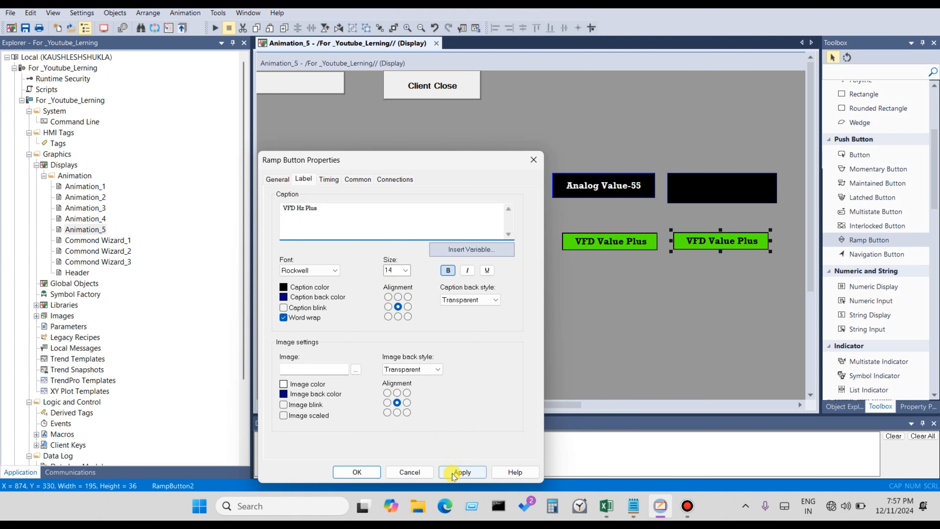
{"action": "left_click", "coordinate": [461, 471]}
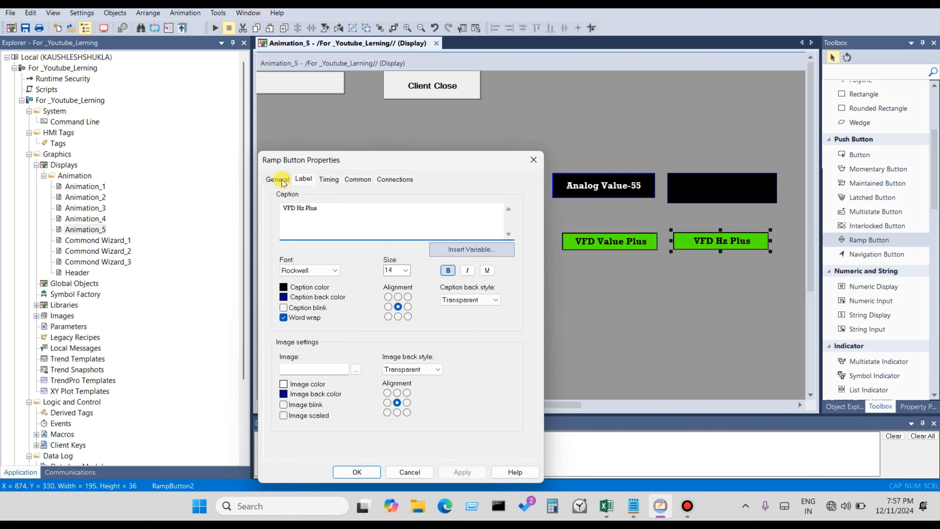
- Set the duplicated button to ramp down, check its tag connection and accept the properties
{"action": "left_click", "coordinate": [392, 179]}
{"action": "left_click", "coordinate": [280, 181]}
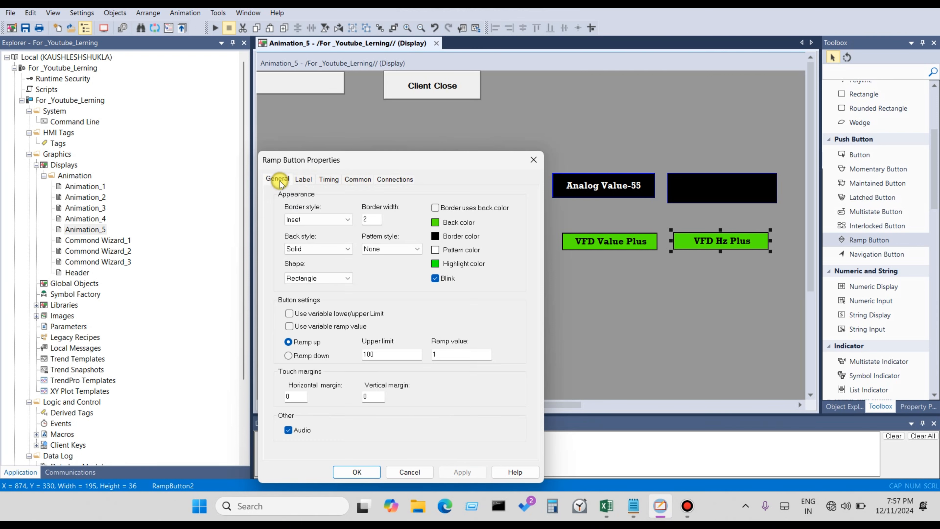
{"action": "left_click", "coordinate": [294, 358]}
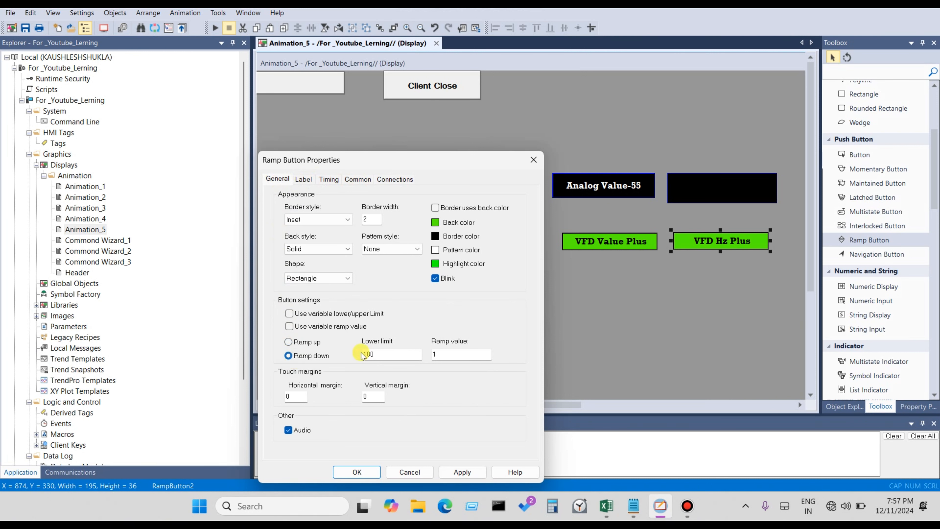
{"action": "left_click", "coordinate": [396, 179]}
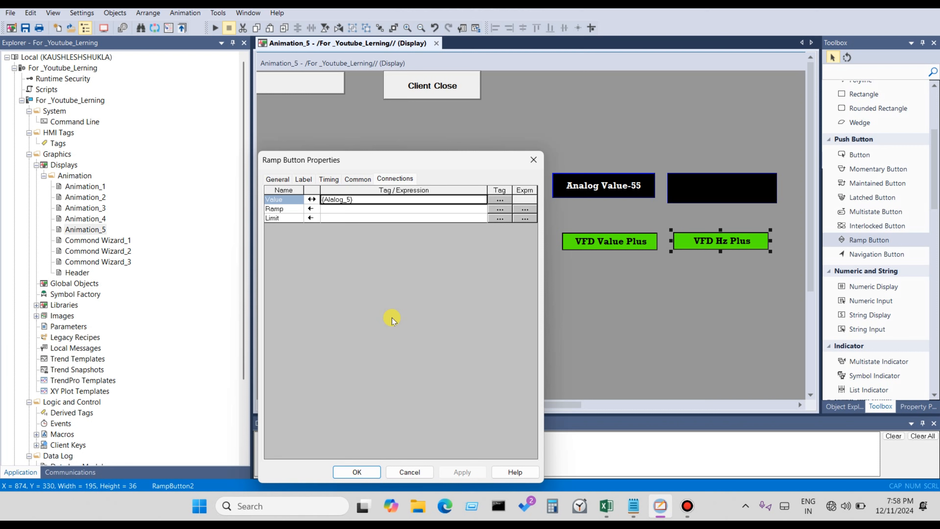
{"action": "left_click", "coordinate": [371, 472]}
- Change the original ramp button's caption from "VFD Value Plus" to "VFD Hz Plus"
{"action": "double_click", "coordinate": [607, 244]}
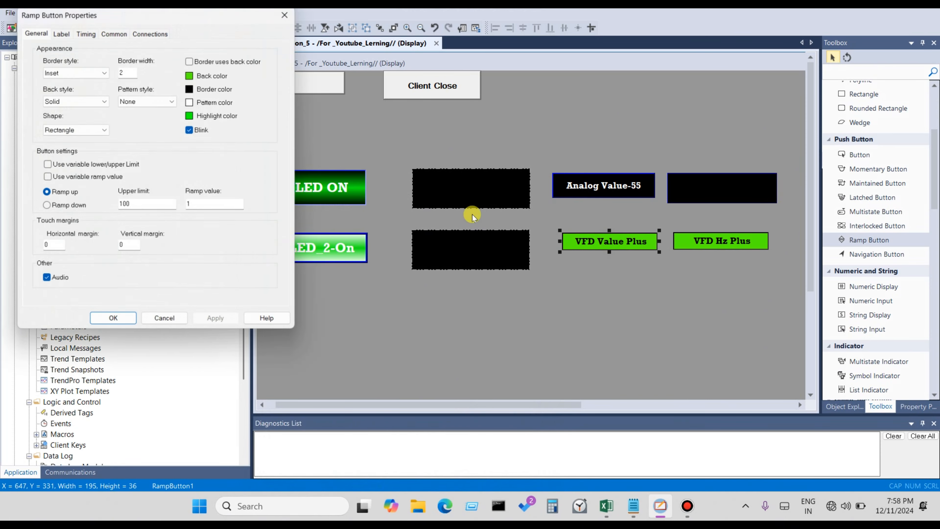
{"action": "left_click", "coordinate": [63, 31]}
{"action": "left_click_drag", "start_coordinate": [74, 18], "coordinate": [192, 149]}
{"action": "left_click_drag", "start_coordinate": [188, 198], "coordinate": [170, 199]}
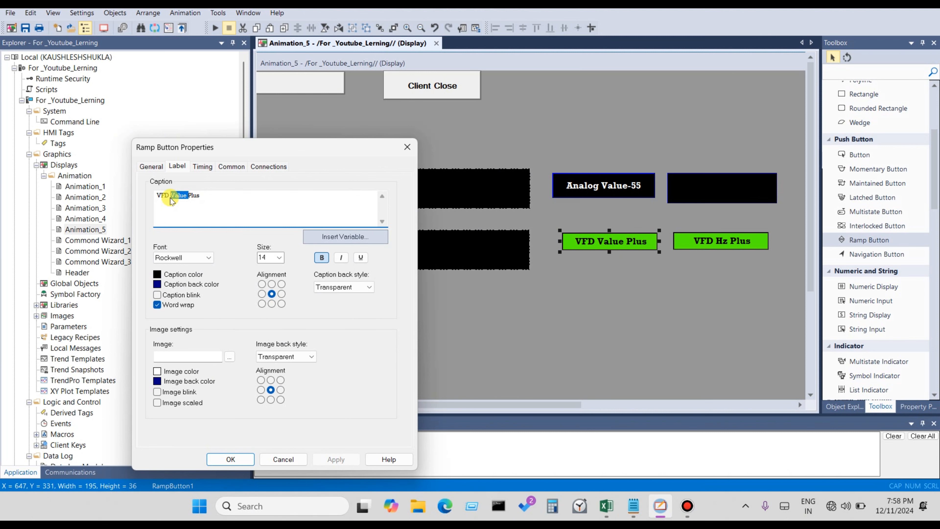
{"action": "type", "text": "Hz"}
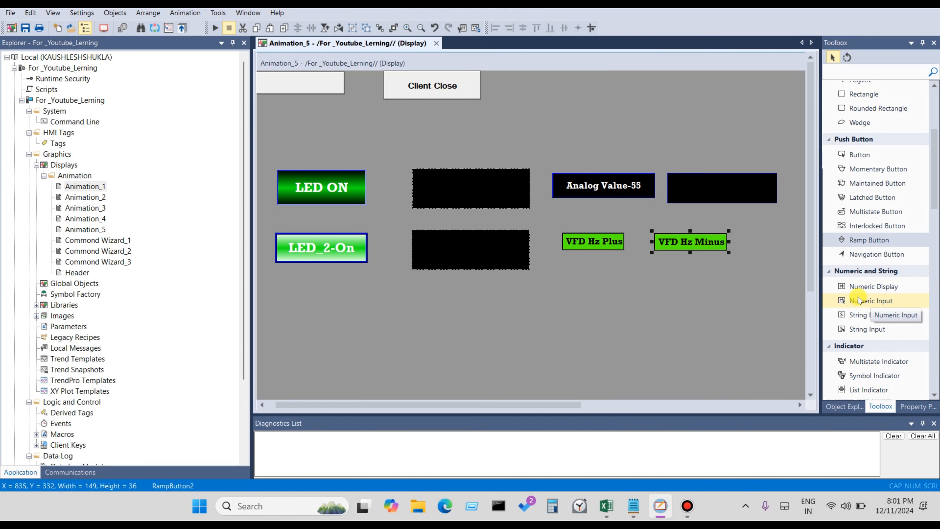
{"action": "left_click", "coordinate": [851, 286]}
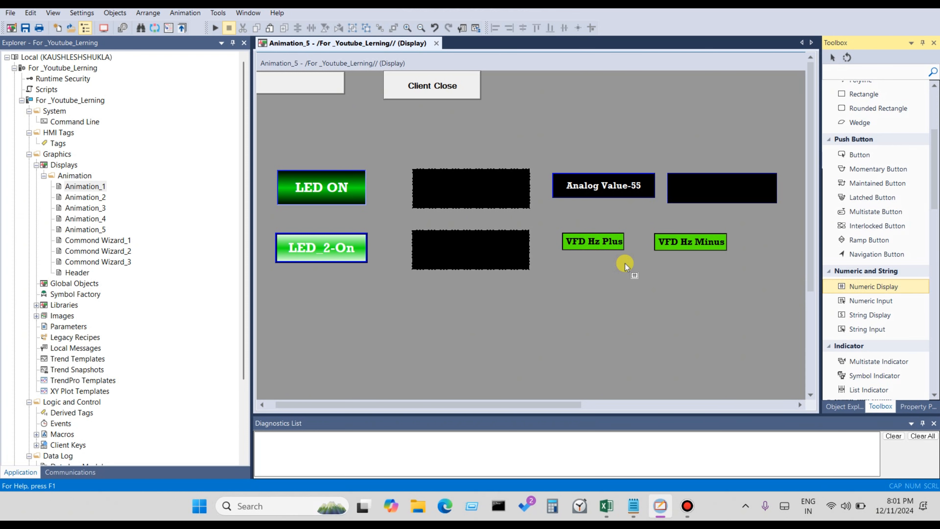
{"action": "left_click_drag", "start_coordinate": [625, 263], "coordinate": [666, 285]}
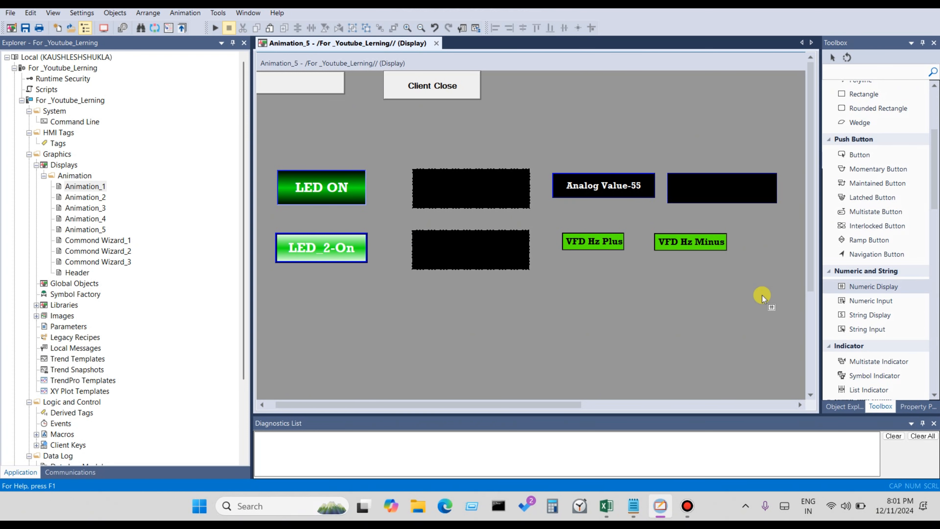
{"action": "left_click", "coordinate": [526, 380]}
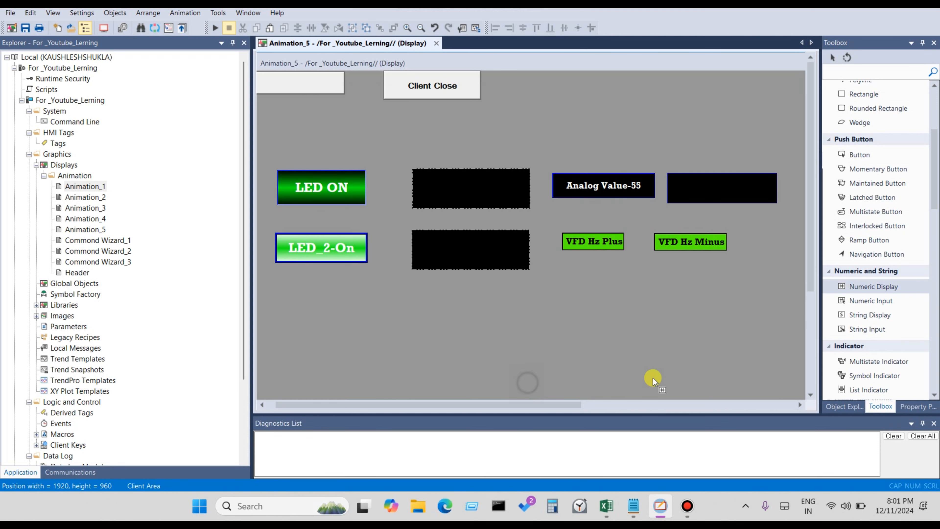
- Draw a numeric display below and between the VFD Hz Plus and VFD Hz Minus buttons
{"action": "left_click", "coordinate": [856, 288]}
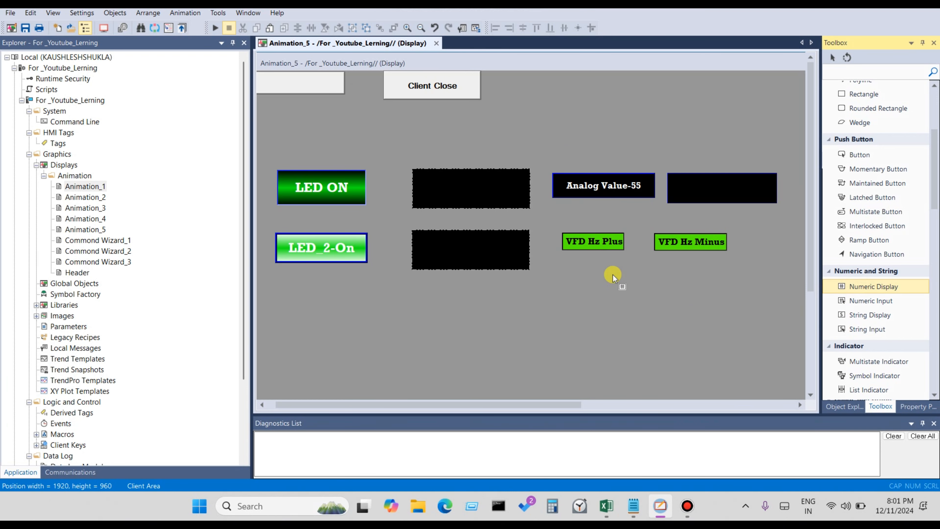
{"action": "left_click_drag", "start_coordinate": [611, 268], "coordinate": [665, 300]}
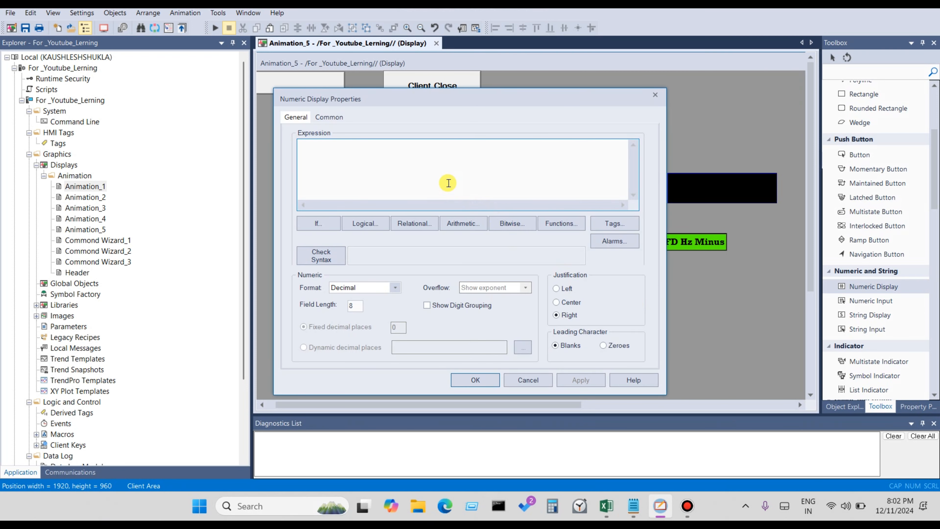
{"action": "left_click_drag", "start_coordinate": [423, 97], "coordinate": [436, 168]}
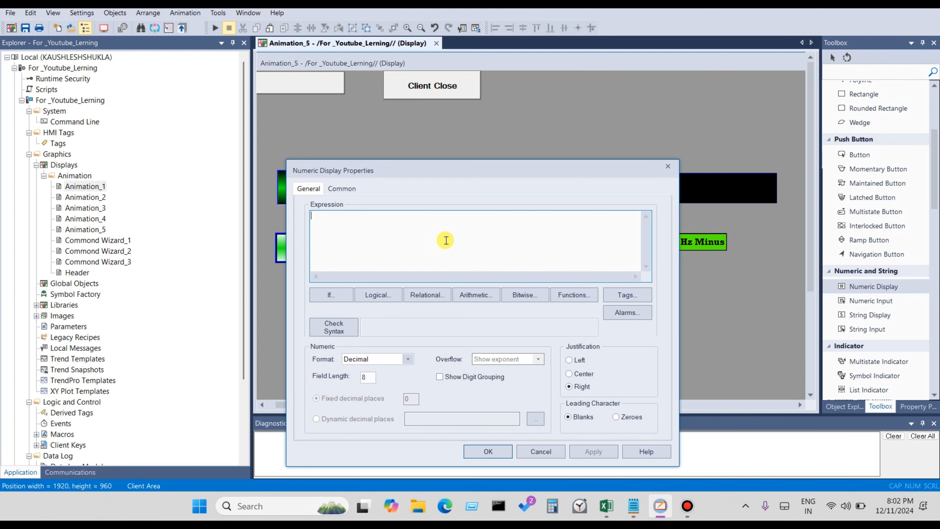
- Assign the Alalog_5 tag as the numeric display's expression
{"action": "left_click", "coordinate": [627, 296]}
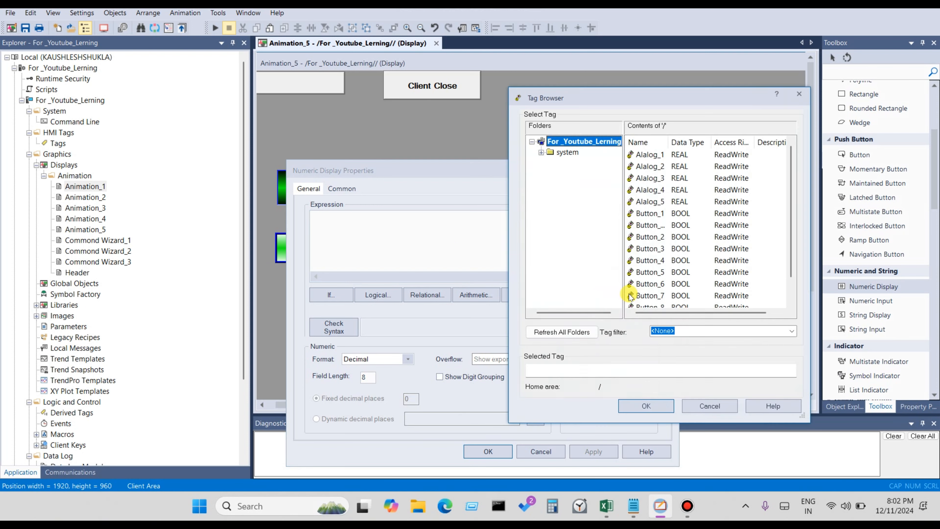
{"action": "left_click", "coordinate": [659, 202]}
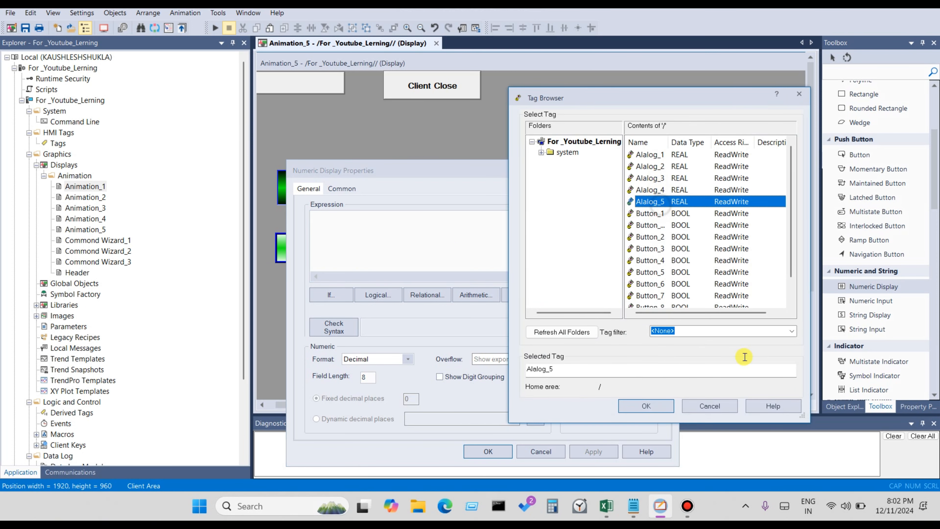
{"action": "left_click", "coordinate": [648, 406]}
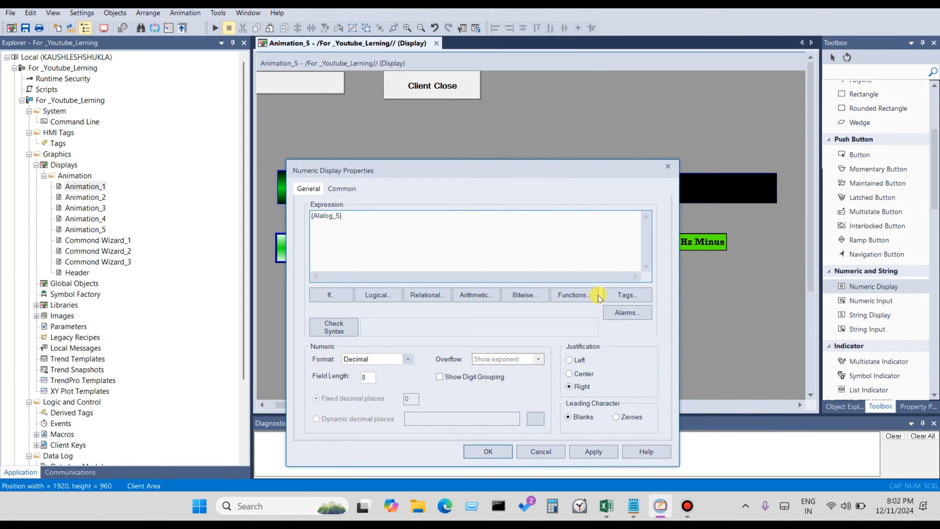
{"action": "left_click_drag", "start_coordinate": [463, 170], "coordinate": [408, 171]}
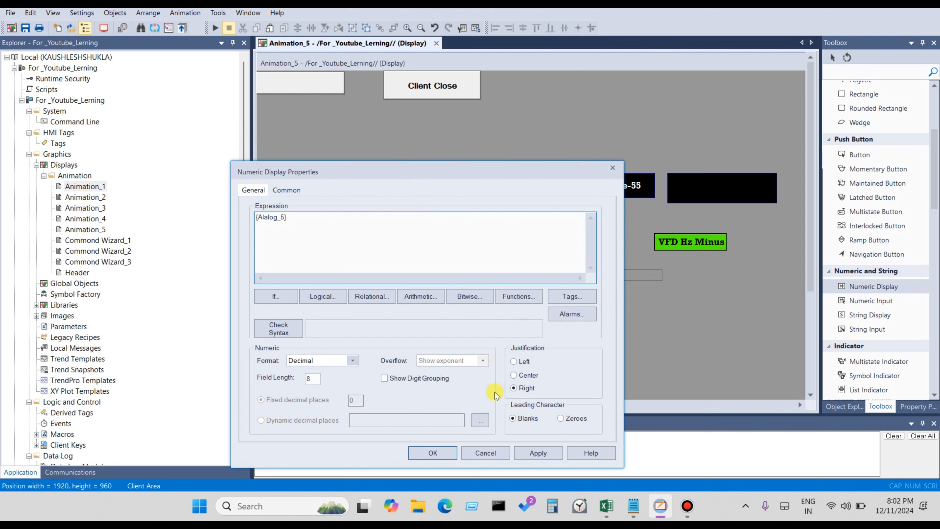
- Check the expression's syntax and set the numeric display's format to Floating Point
{"action": "left_click", "coordinate": [288, 327]}
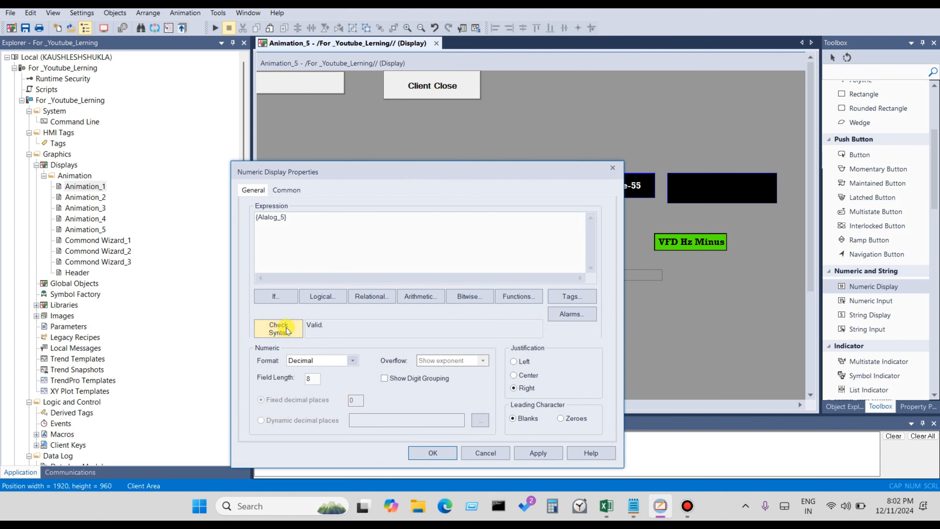
{"action": "left_click", "coordinate": [329, 327]}
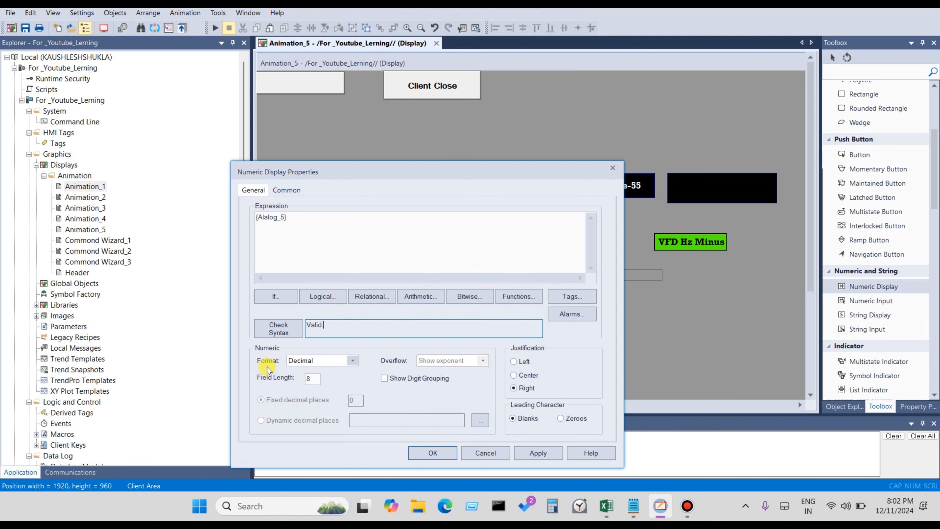
{"action": "left_click", "coordinate": [353, 361]}
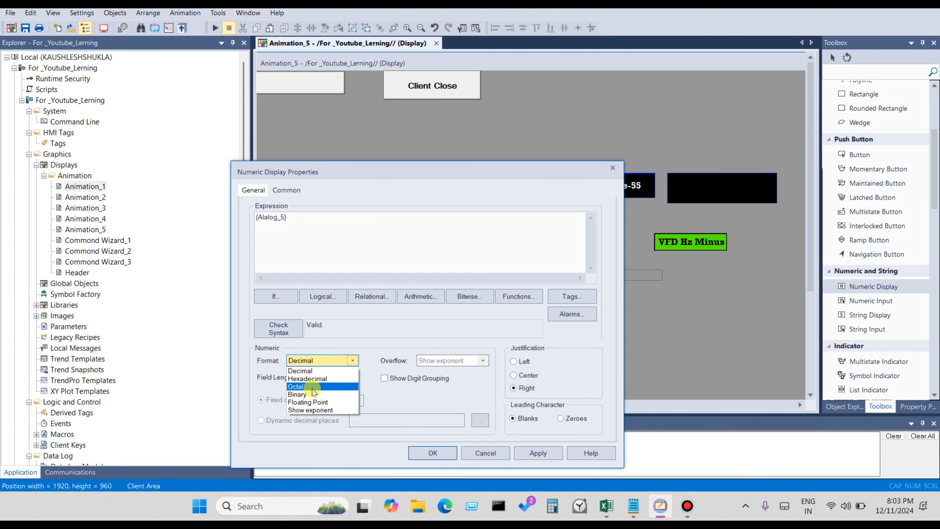
{"action": "left_click", "coordinate": [313, 402]}
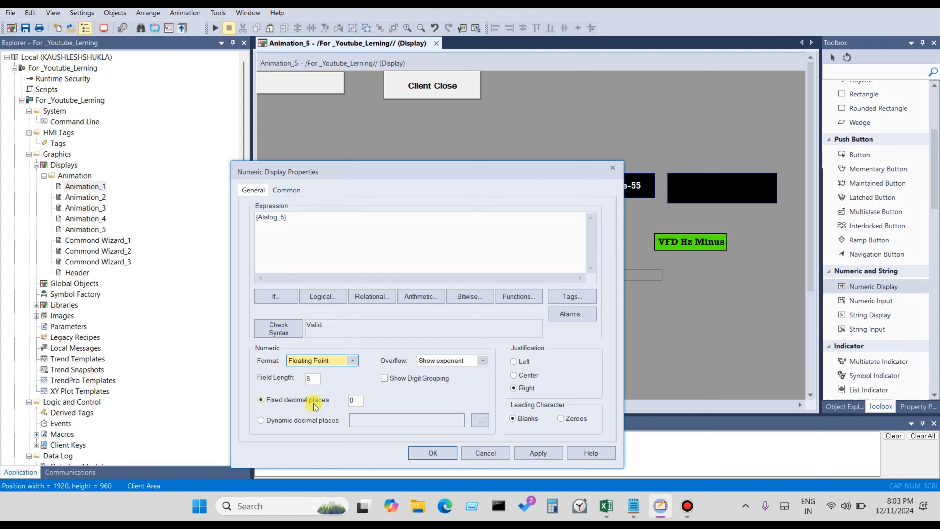
- Set the numeric display's overflow to Show exponent and field length to 4, with digit grouping shown
{"action": "left_click", "coordinate": [437, 361]}
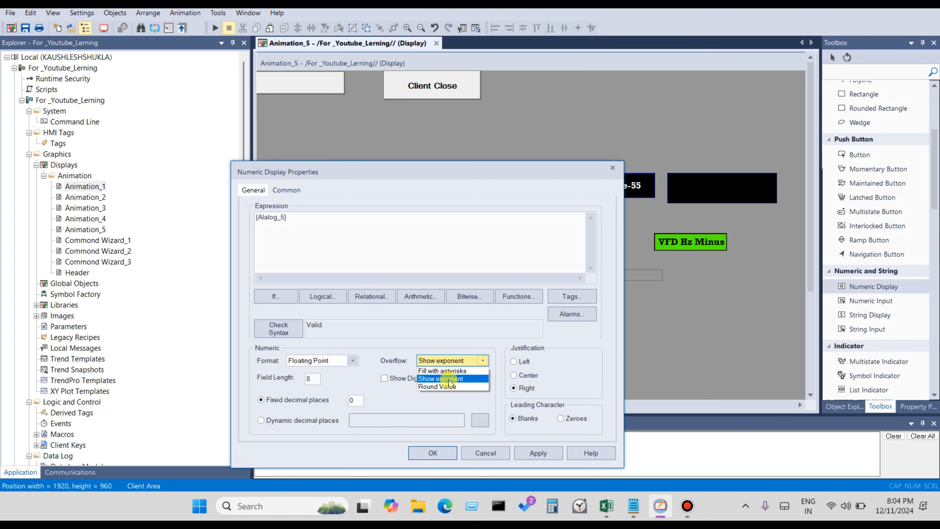
{"action": "left_click", "coordinate": [450, 379]}
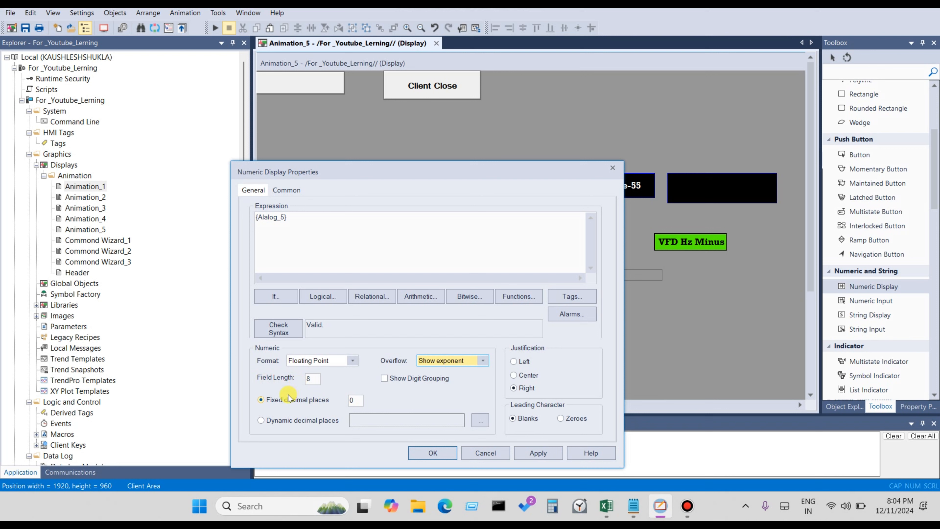
{"action": "left_click", "coordinate": [310, 380]}
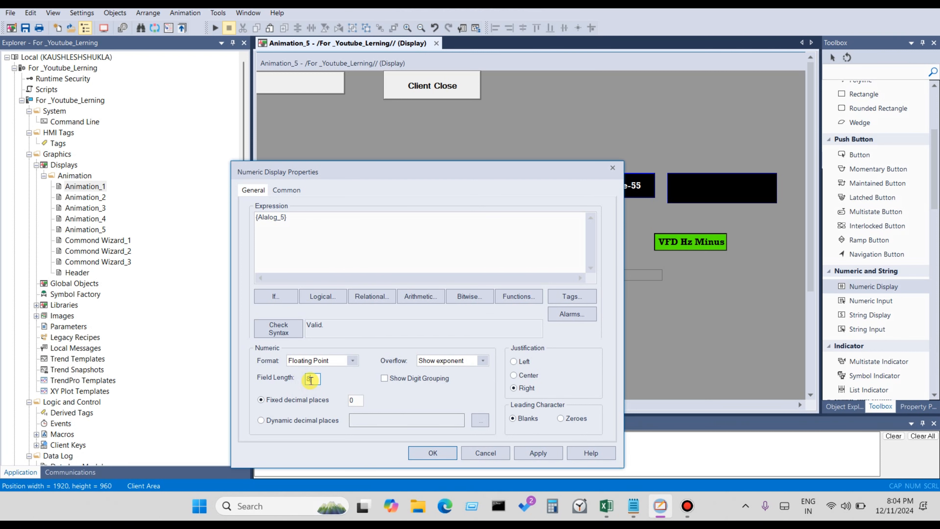
{"action": "key", "text": "BackSpace"}
{"action": "type", "text": "2"}
{"action": "key", "text": "BackSpace"}
{"action": "type", "text": "4"}
{"action": "left_click", "coordinate": [403, 380]}
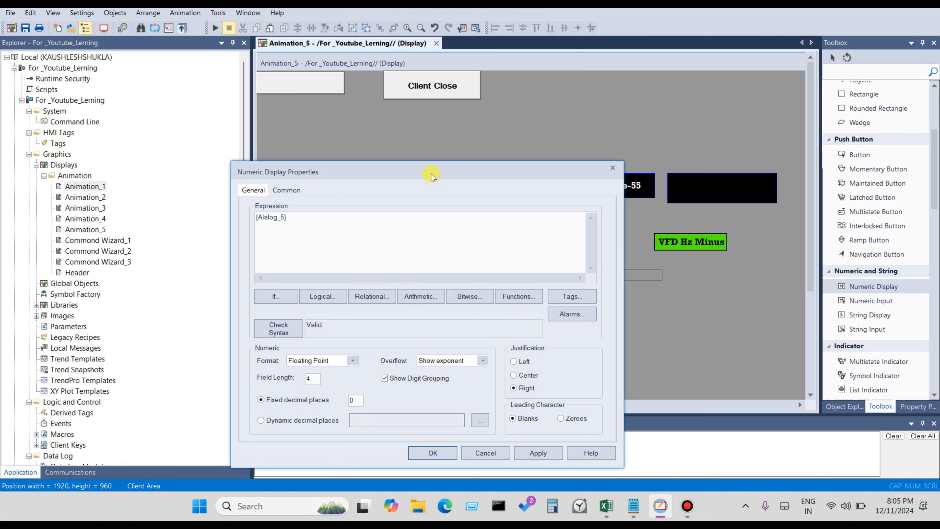
- Set the numeric display's justification to Center and apply the change
{"action": "left_click_drag", "start_coordinate": [426, 172], "coordinate": [283, 147]}
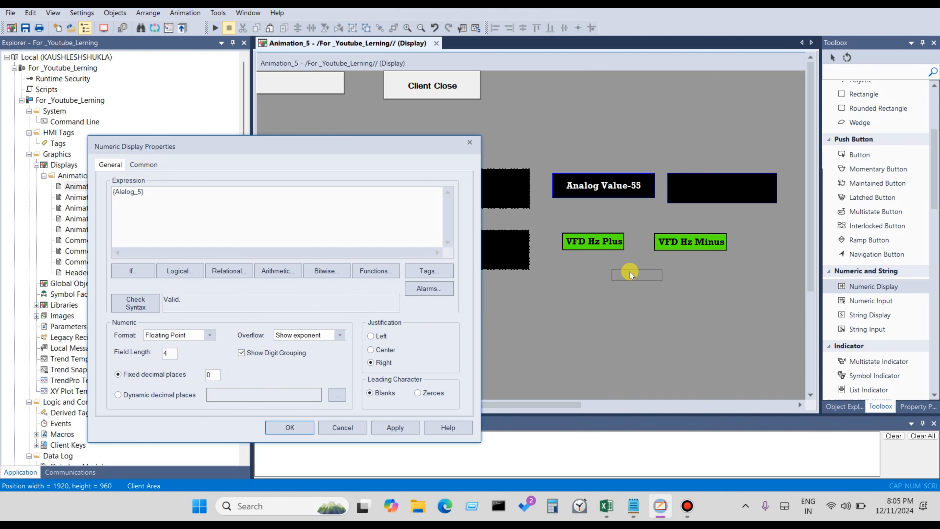
{"action": "left_click", "coordinate": [400, 354]}
{"action": "left_click", "coordinate": [171, 353]}
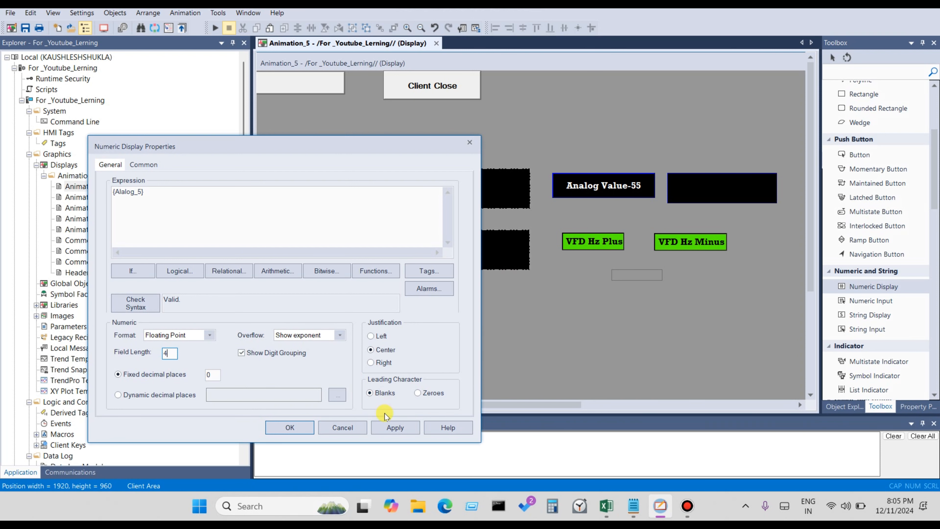
{"action": "left_click", "coordinate": [395, 427]}
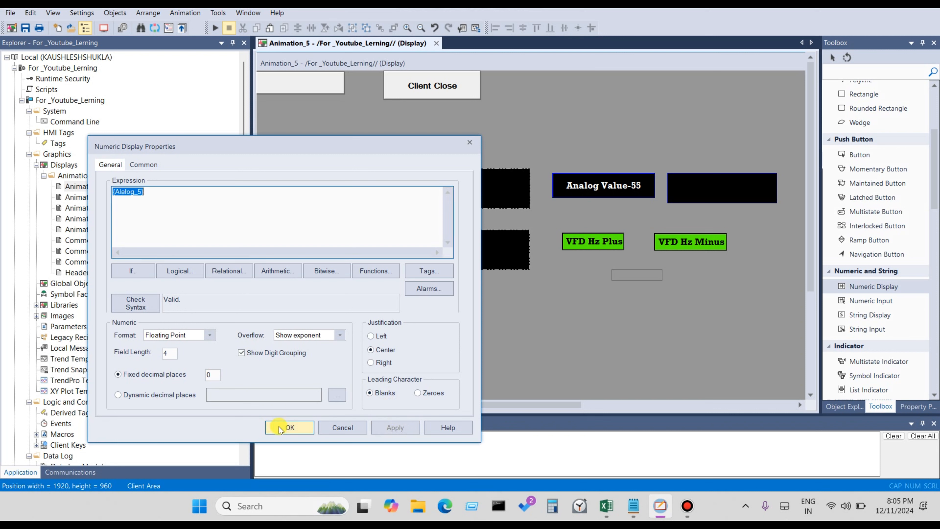
- Set the numeric display's fixed decimal places to 1, accept the properties and save the display
{"action": "left_click", "coordinate": [218, 377]}
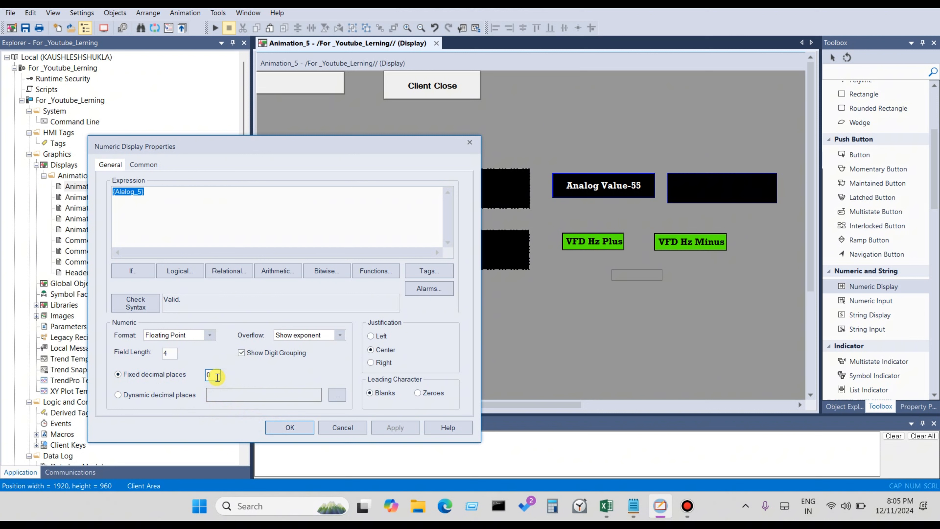
{"action": "key", "text": "BackSpace"}
{"action": "type", "text": "1"}
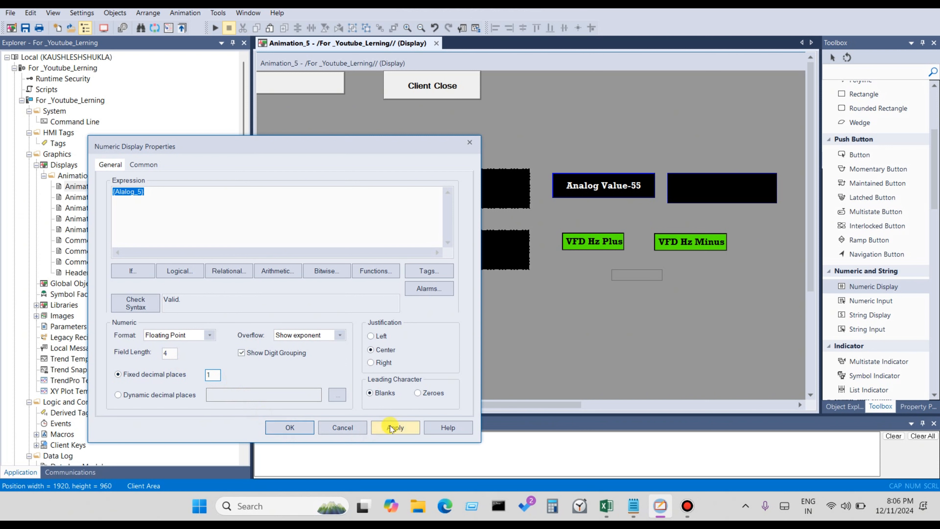
{"action": "left_click", "coordinate": [377, 427]}
{"action": "left_click", "coordinate": [289, 427]}
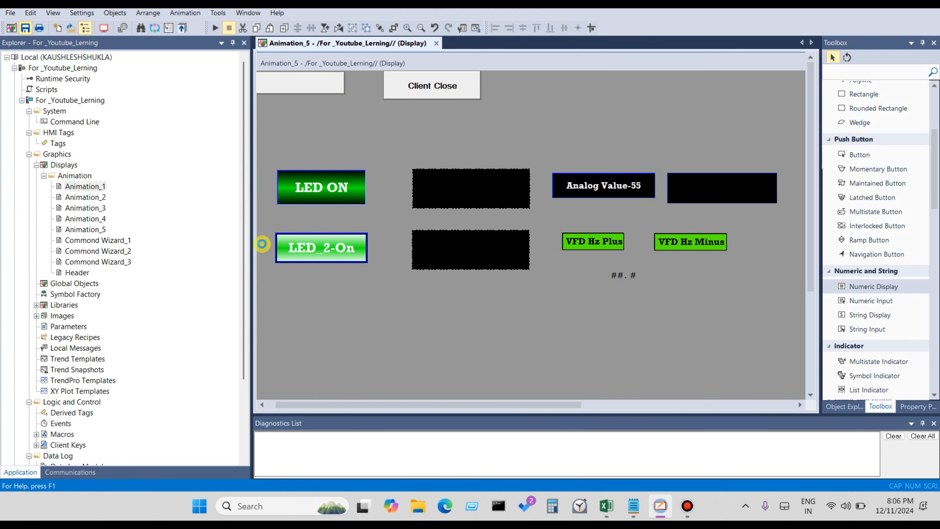
{"action": "key", "text": "ctrl+s"}
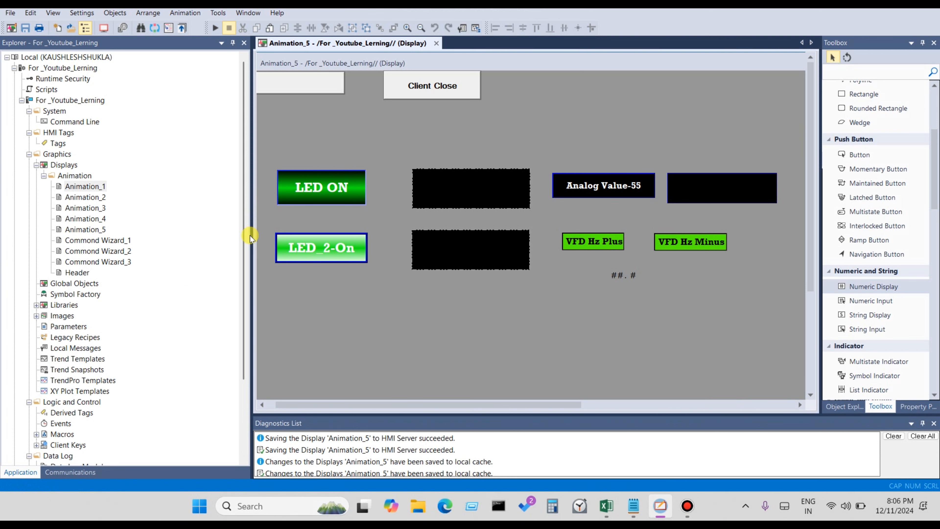
- Set the VFD Hz Plus ramp button's upper limit to 50
{"action": "left_click", "coordinate": [604, 249]}
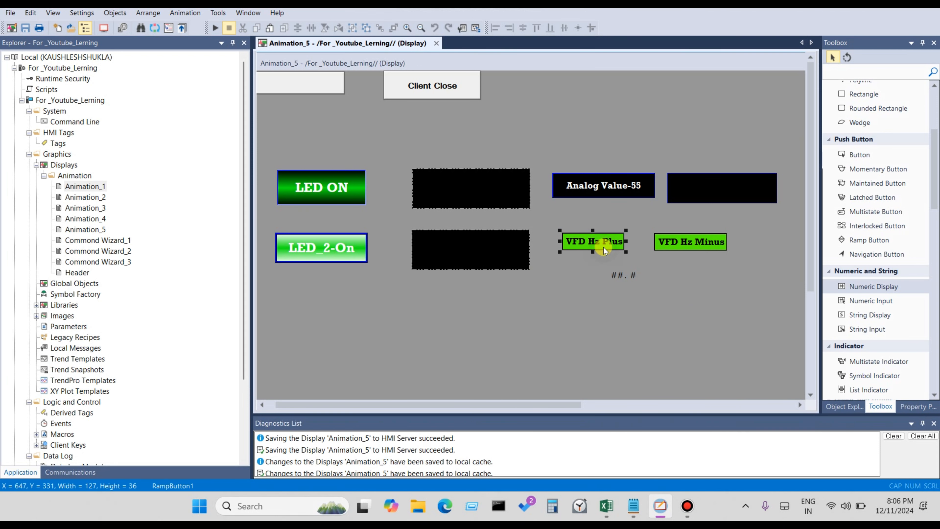
{"action": "double_click", "coordinate": [579, 243]}
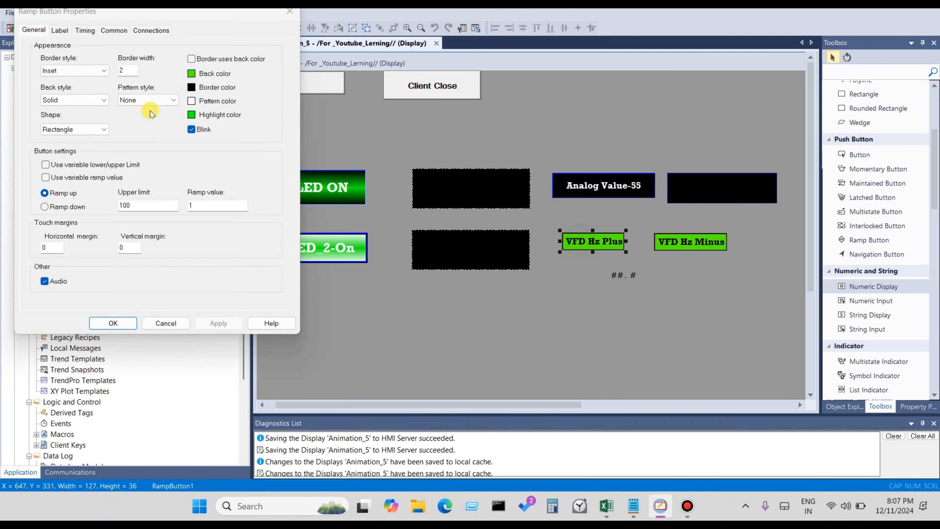
{"action": "double_click", "coordinate": [146, 206]}
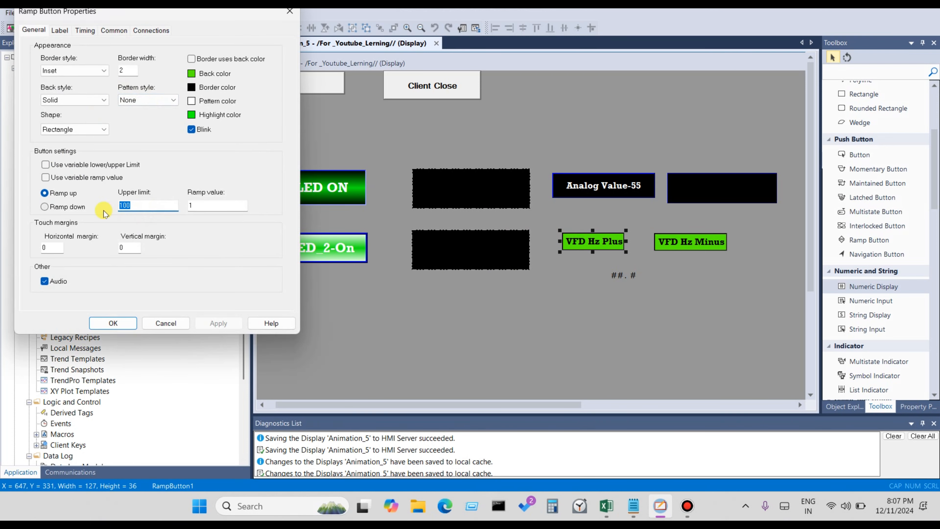
{"action": "type", "text": "50"}
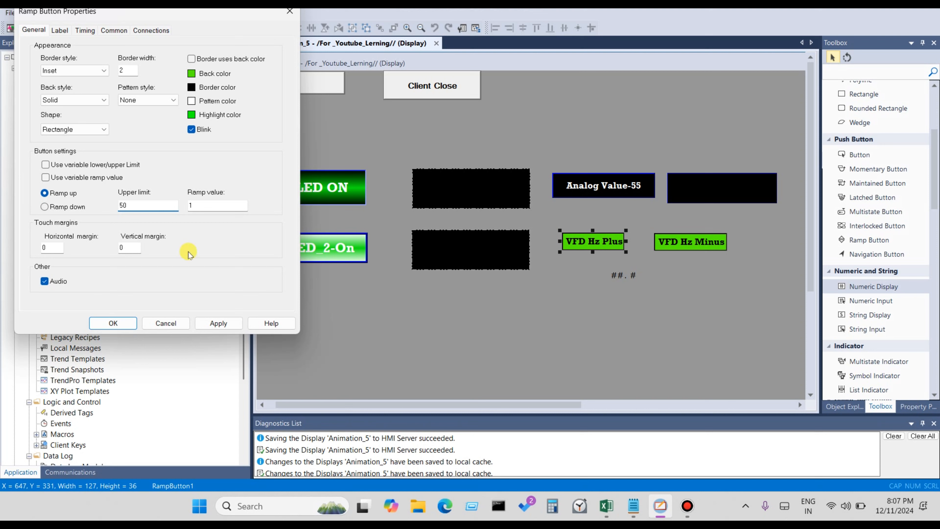
{"action": "left_click", "coordinate": [218, 322]}
{"action": "left_click", "coordinate": [112, 323]}
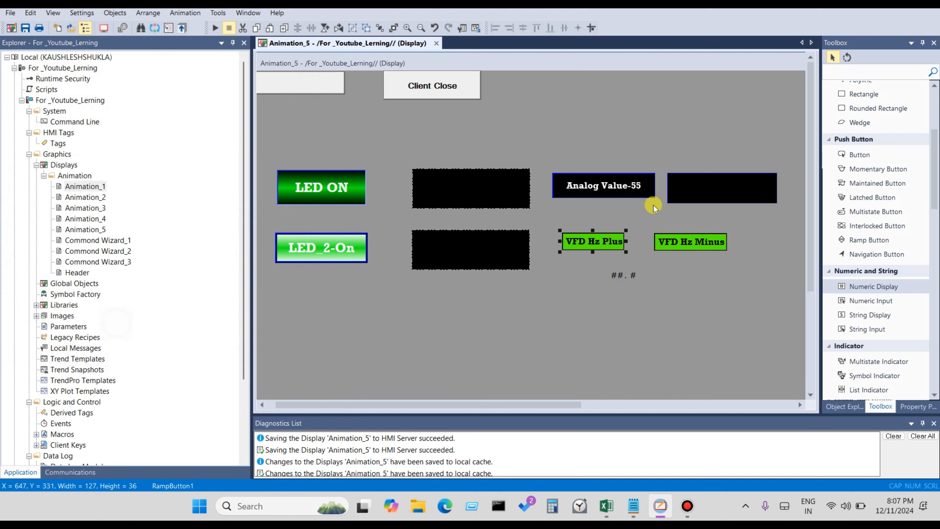
- Set the VFD Hz Minus ramp-down button's lower limit to 50 and save the display
{"action": "double_click", "coordinate": [670, 248]}
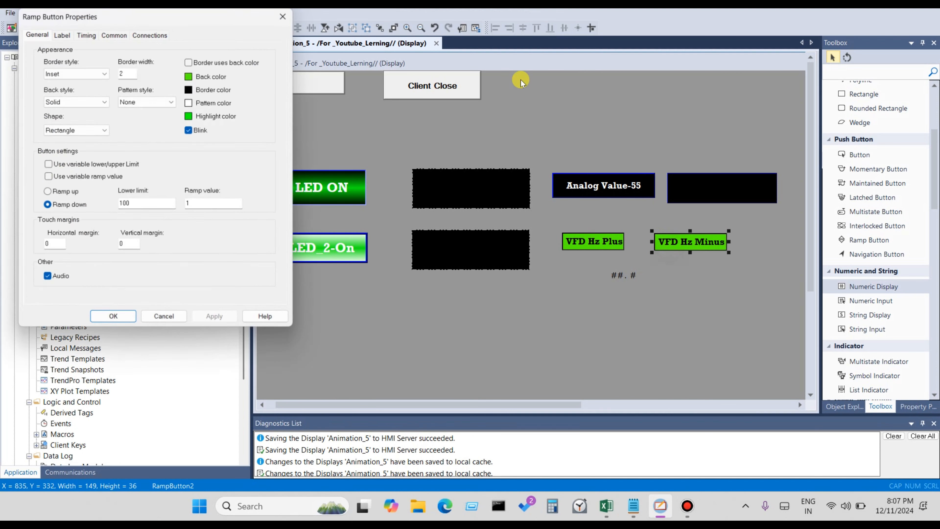
{"action": "double_click", "coordinate": [146, 206]}
{"action": "left_click", "coordinate": [46, 207]}
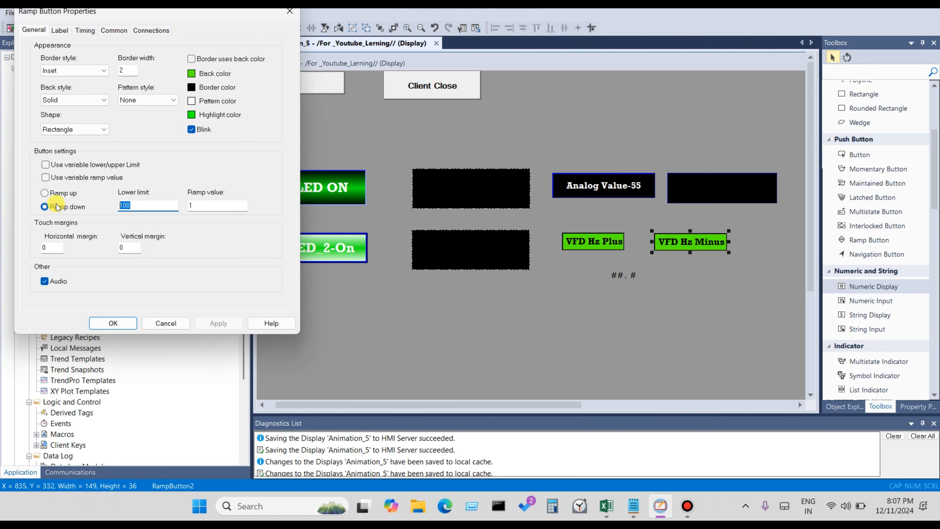
{"action": "type", "text": "50"}
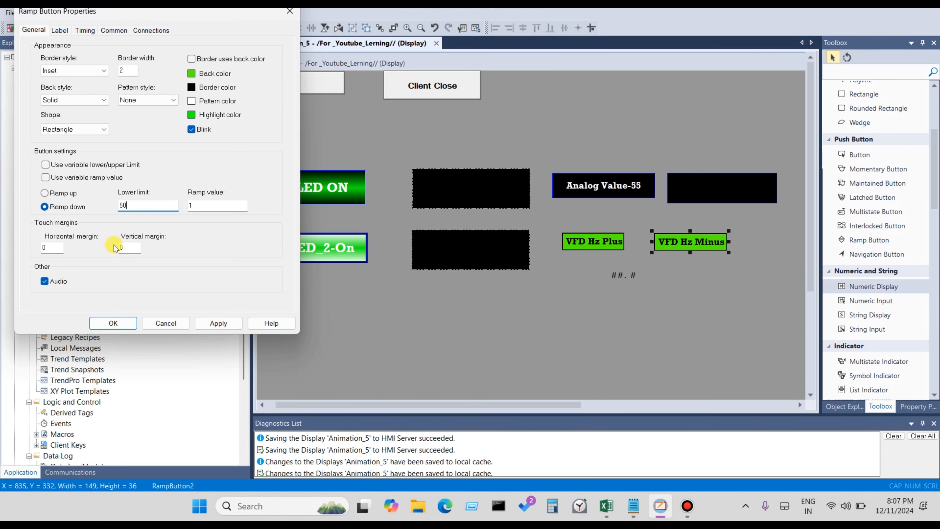
{"action": "left_click", "coordinate": [226, 324]}
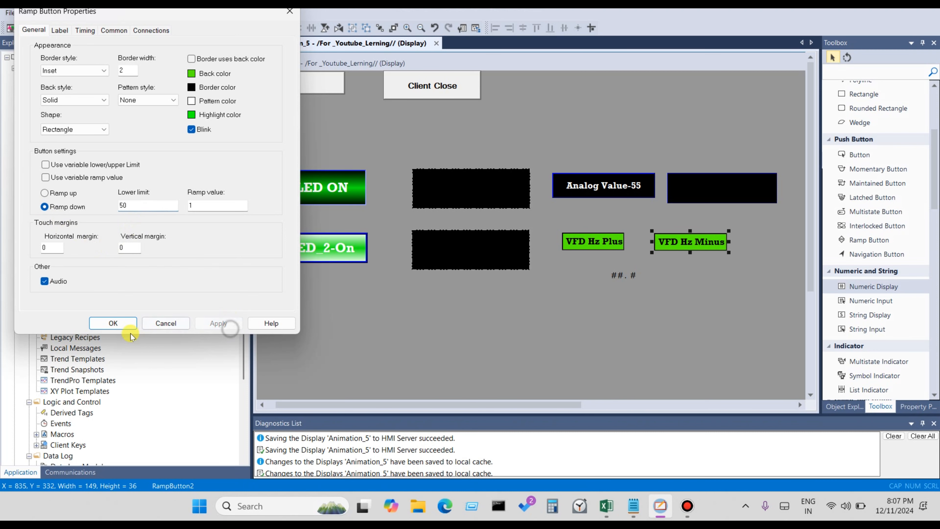
{"action": "left_click_drag", "start_coordinate": [152, 11], "coordinate": [258, 139]}
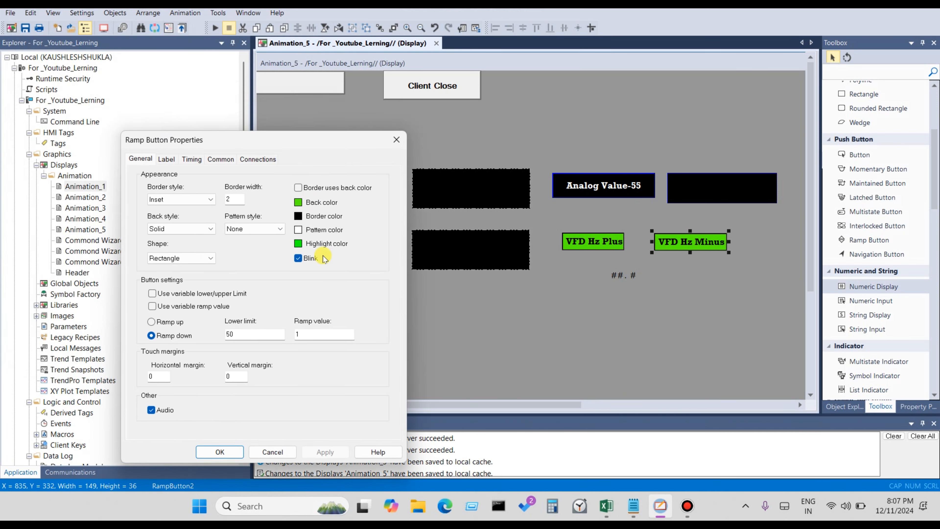
{"action": "left_click", "coordinate": [332, 331]}
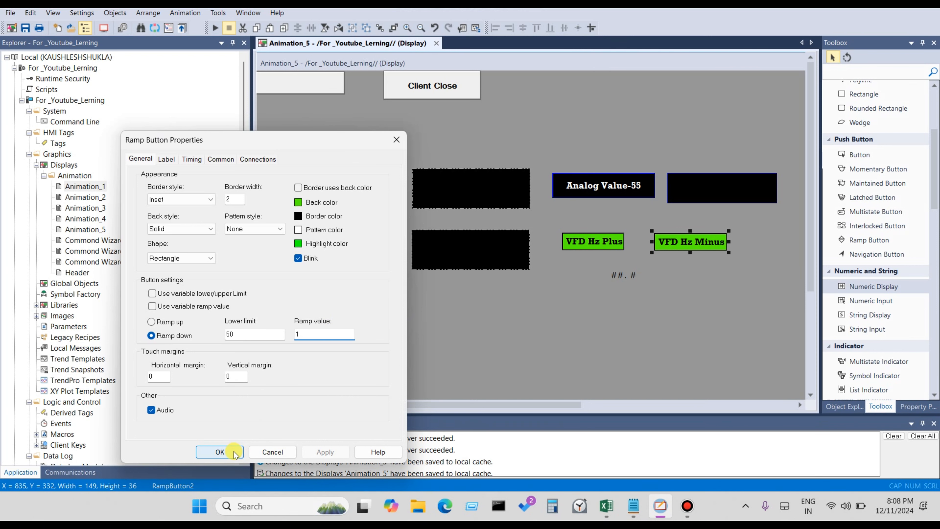
{"action": "left_click", "coordinate": [221, 452]}
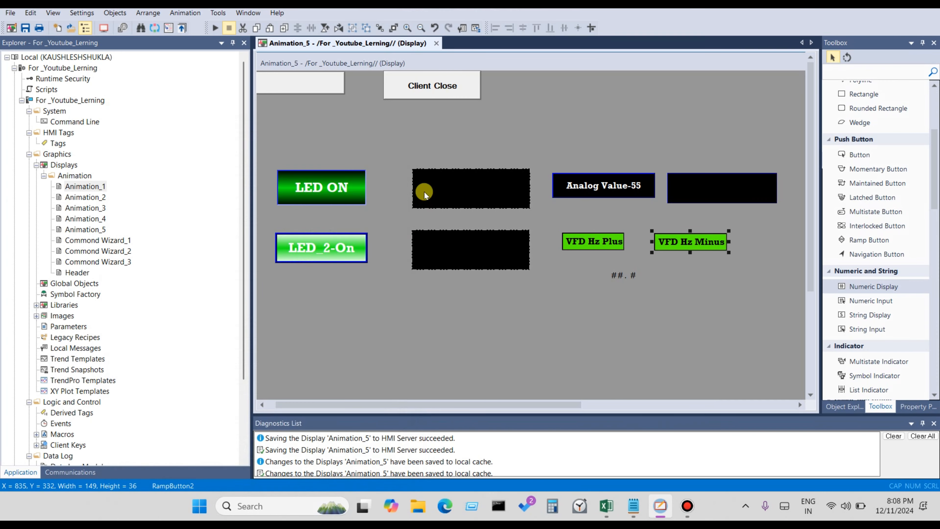
{"action": "left_click", "coordinate": [25, 32]}
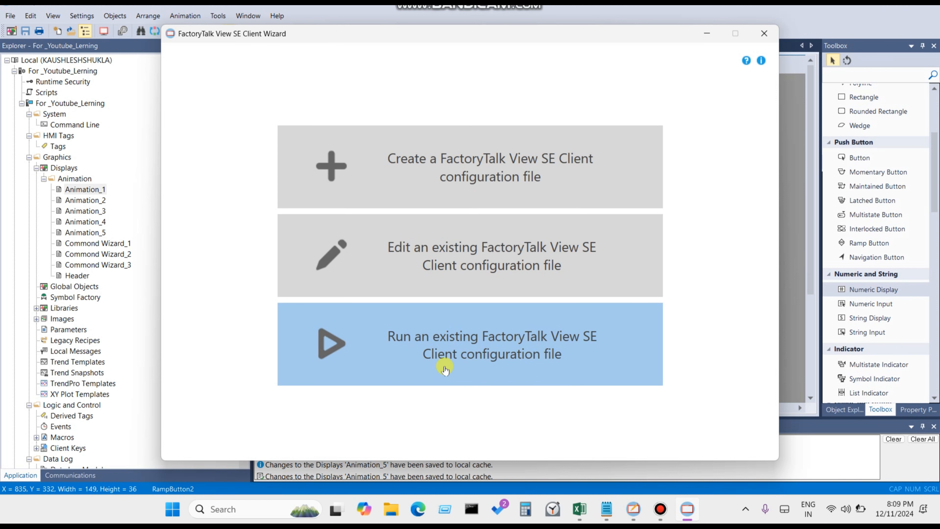
- Run an existing FactoryTalk View SE Client configuration file and test the VFD Hz Plus button on the running display
{"action": "left_click", "coordinate": [533, 359]}
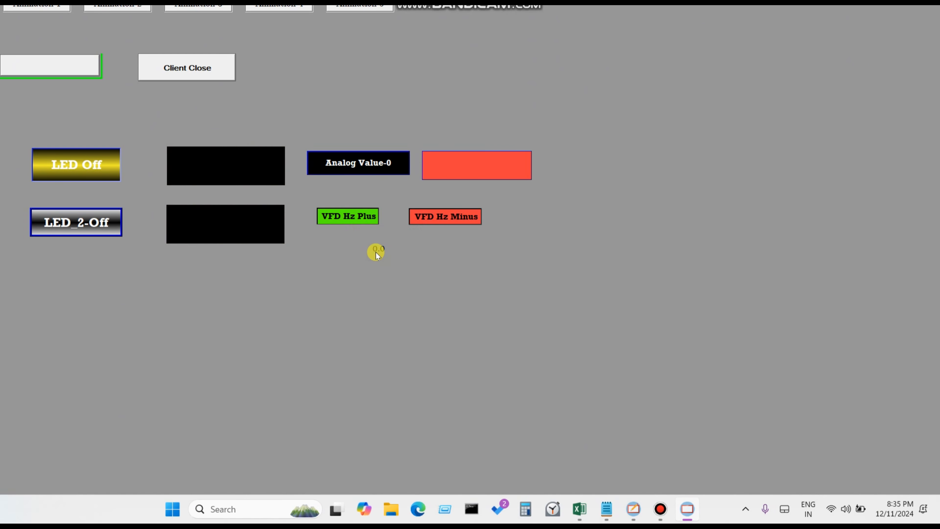
{"action": "left_click", "coordinate": [348, 219]}
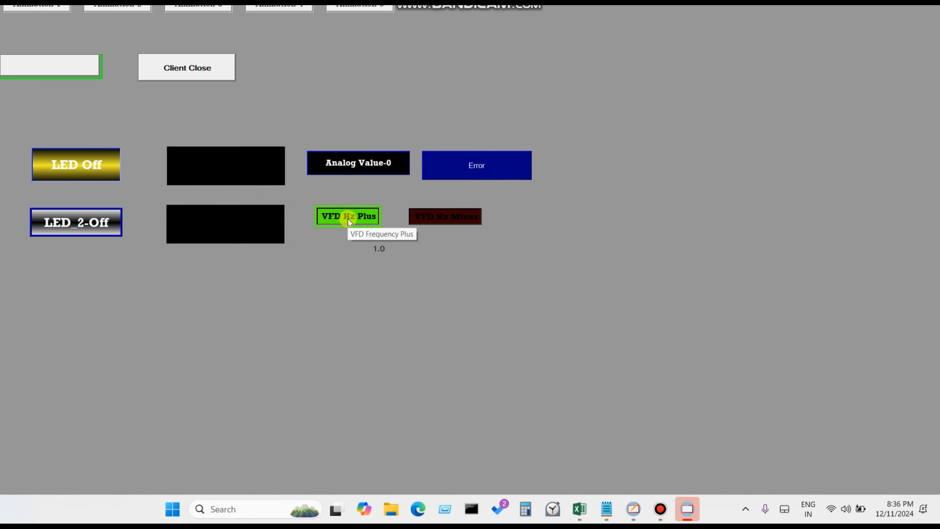